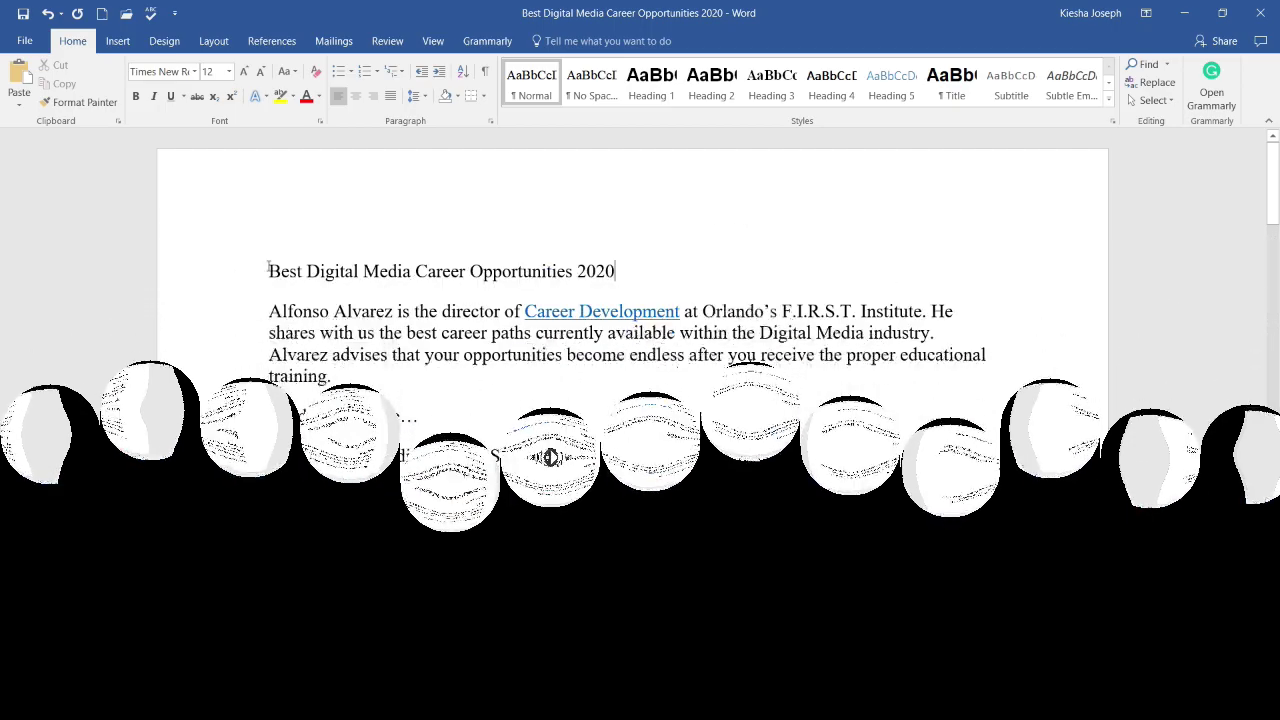
# - Apply the Title style to the line "Best Digital Media Career Opportunities 2020" and open the Title style's modification settings
pyautogui.moveTo(268, 268); pyautogui.dragTo(636, 258)
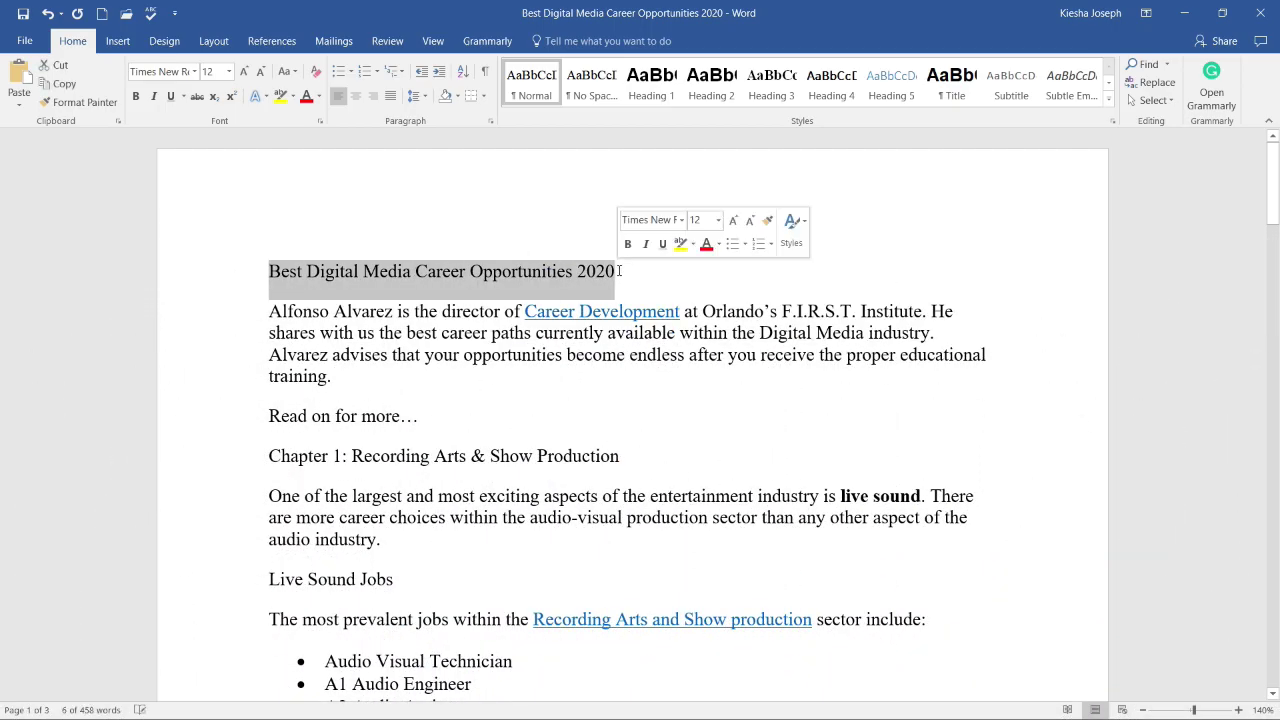
pyautogui.click(620, 271)
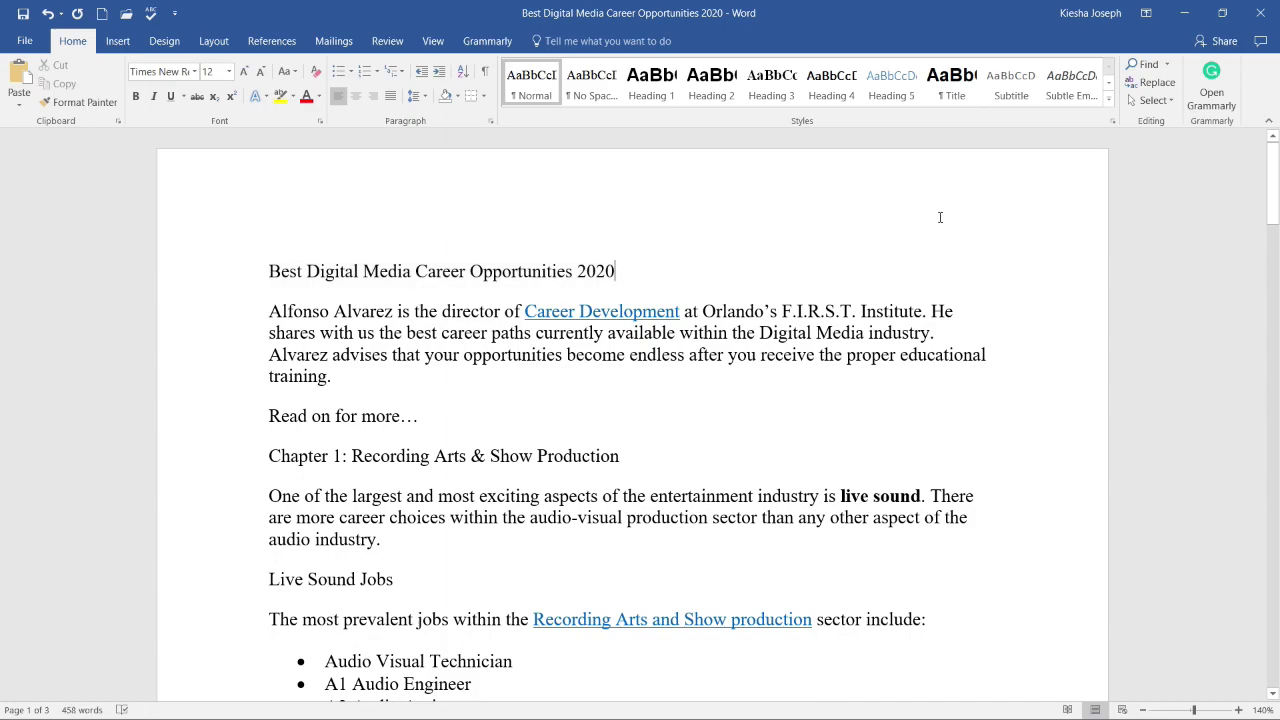
pyautogui.click(948, 85)
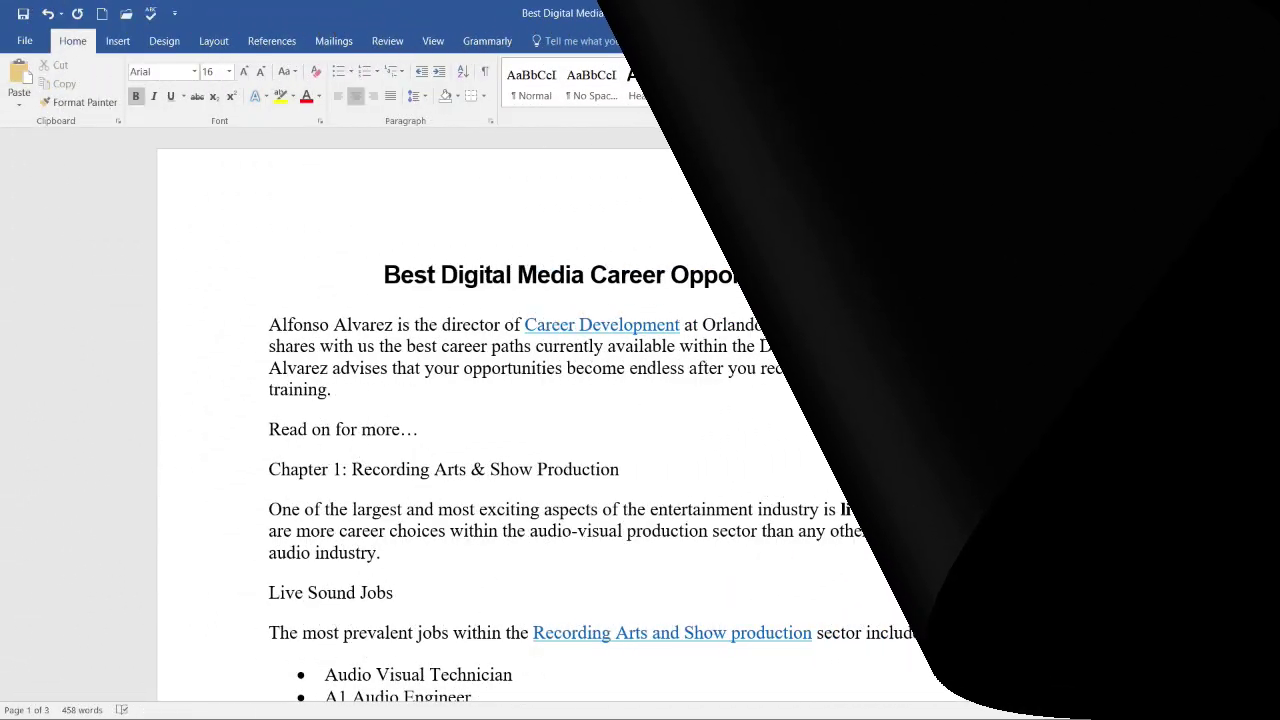
pyautogui.rightClick(955, 85)
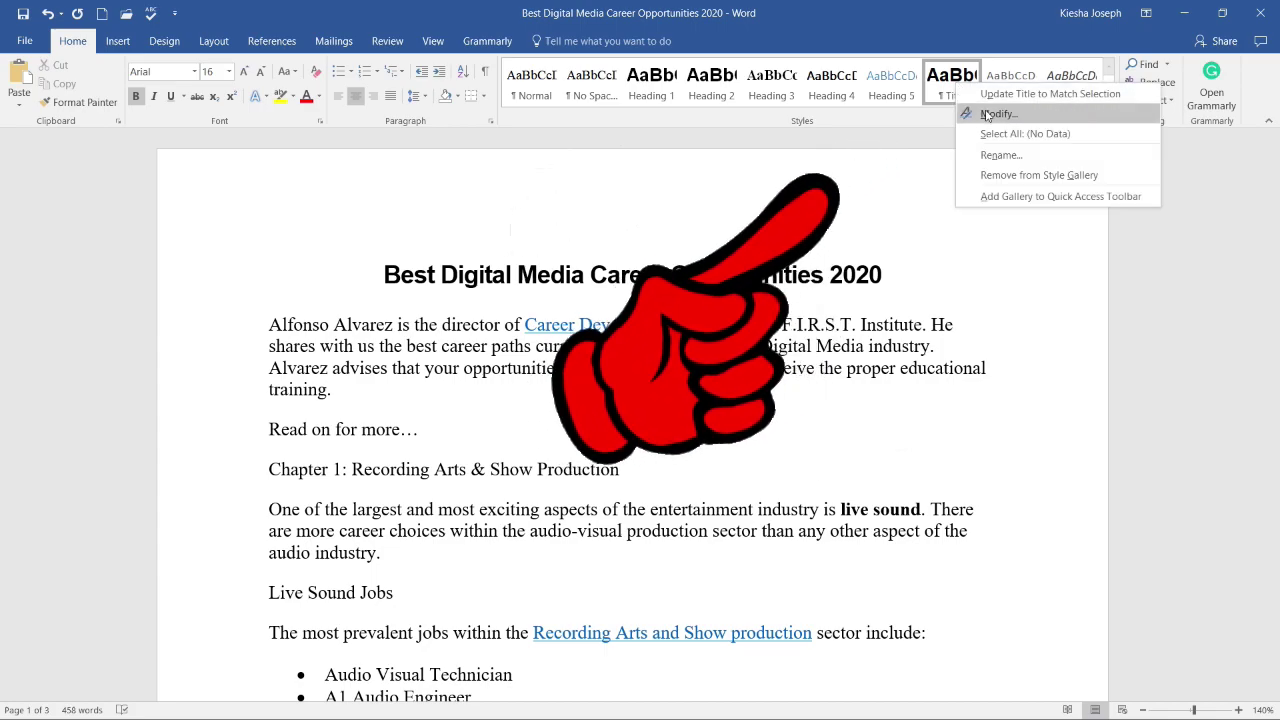
pyautogui.click(986, 115)
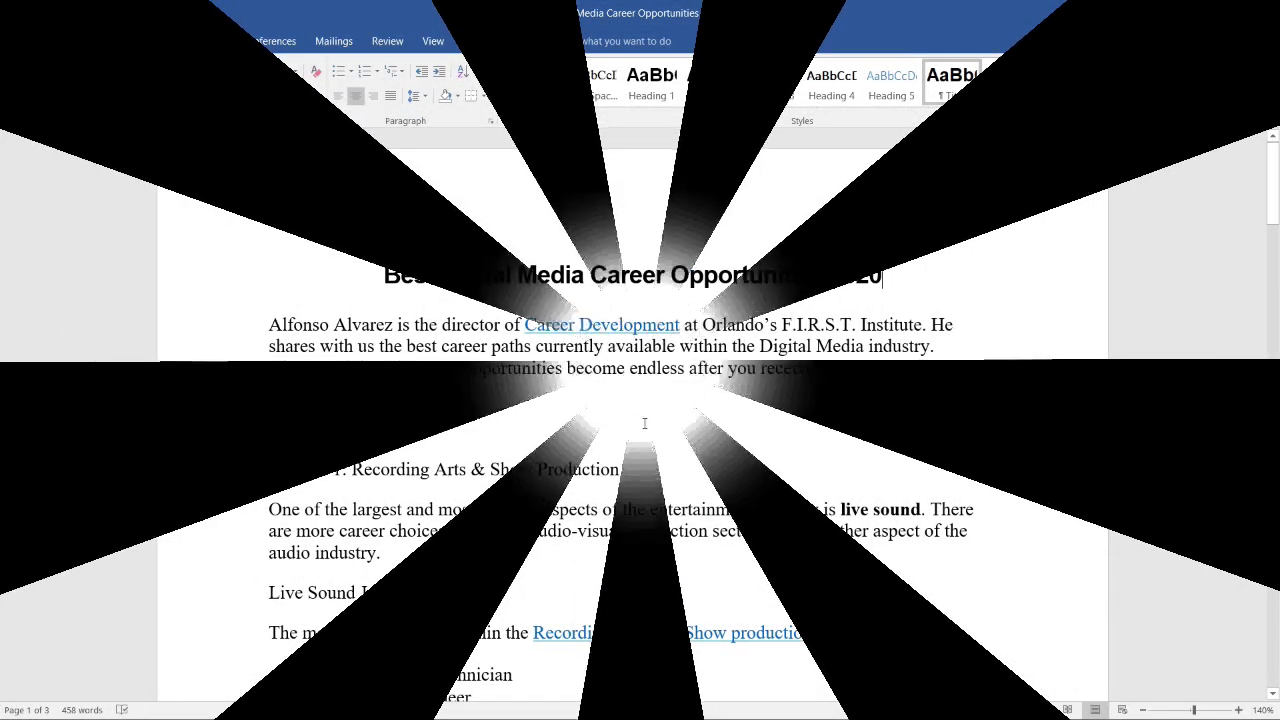
# - Apply the Heading 1 style to the line "Chapter 1: Recording Arts & Show Production"
pyautogui.scroll(-1, 651, 421)
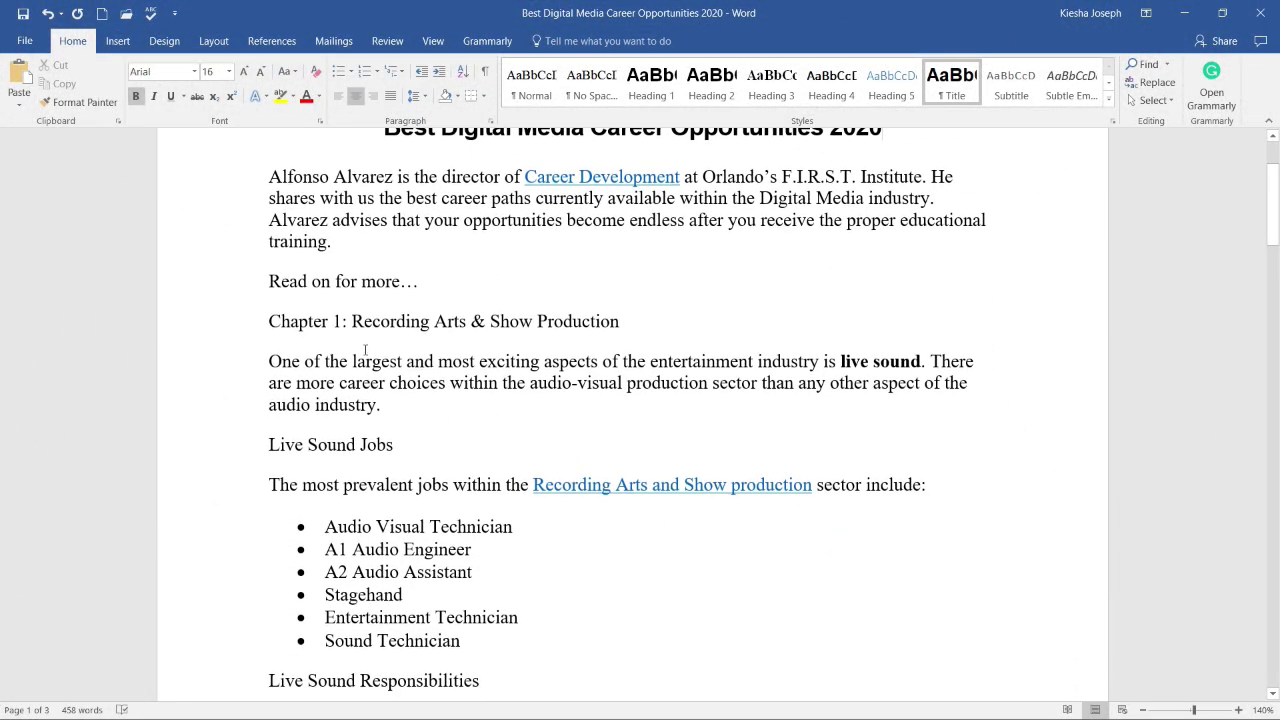
pyautogui.click(270, 321)
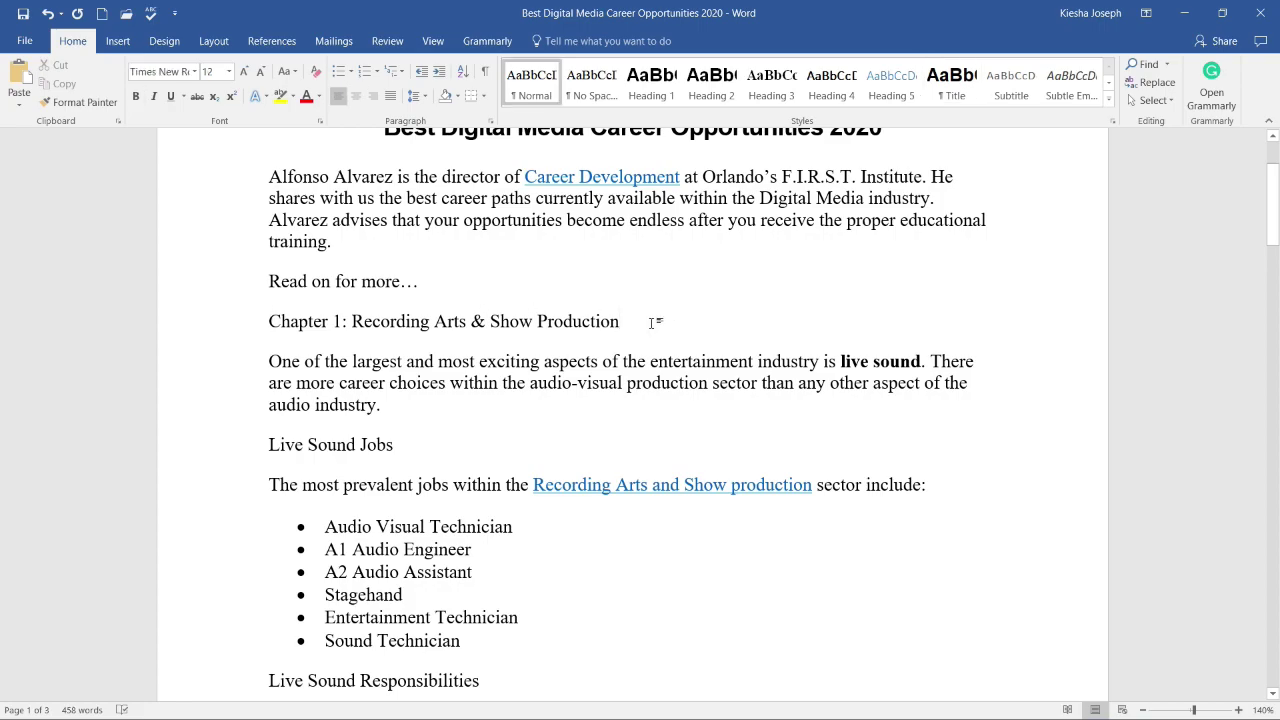
pyautogui.click(636, 91)
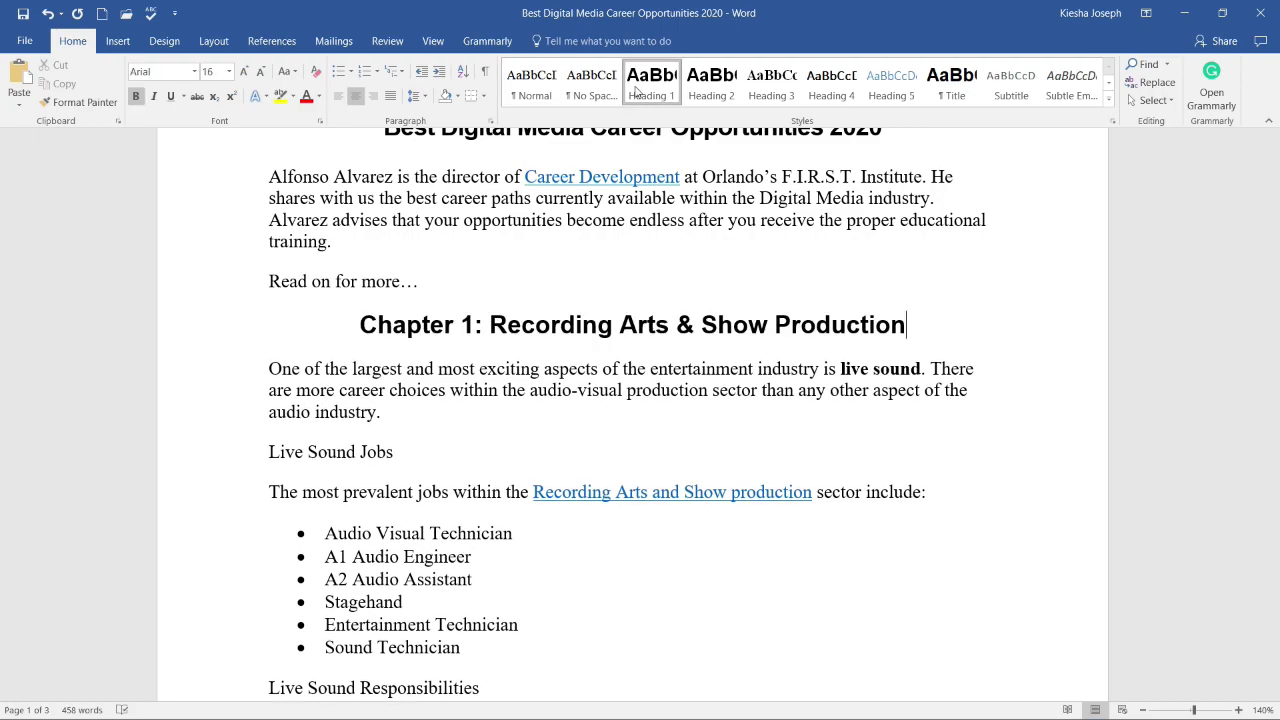
# - Modify the Heading 1 style so its paragraphs are left-aligned
pyautogui.rightClick(636, 91)
pyautogui.click(663, 117)
pyautogui.click(447, 306)
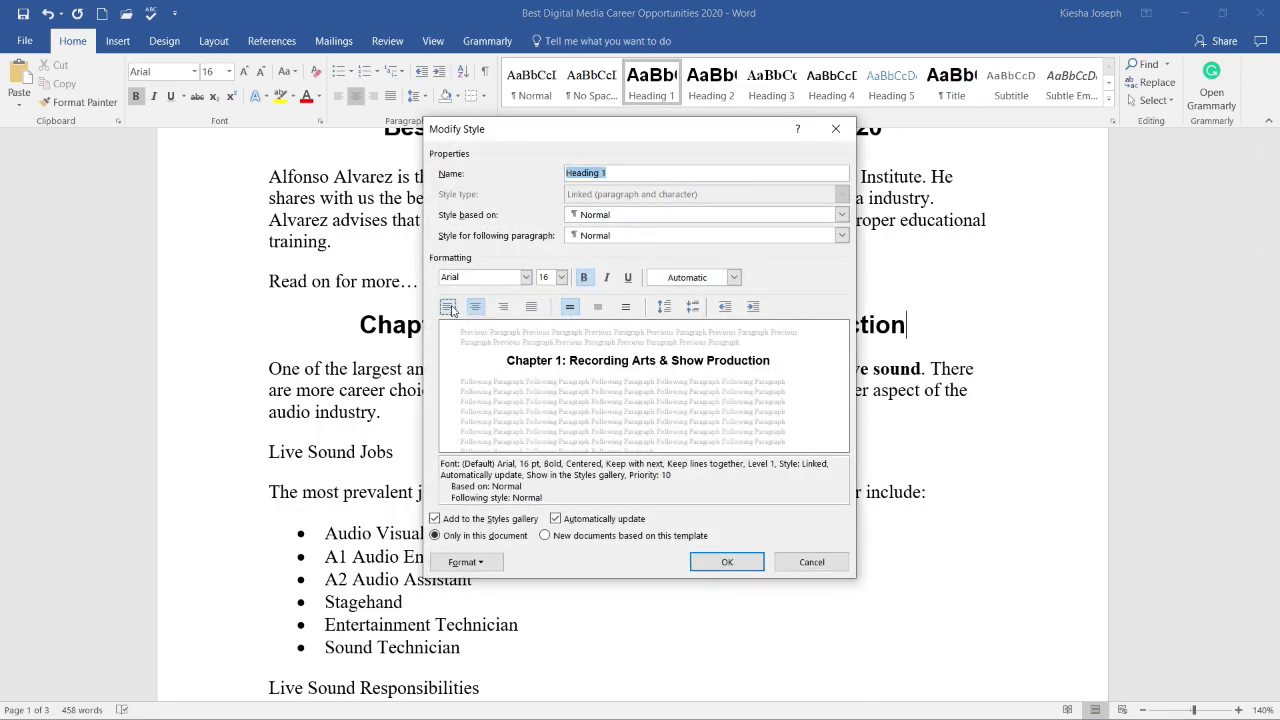
pyautogui.click(728, 562)
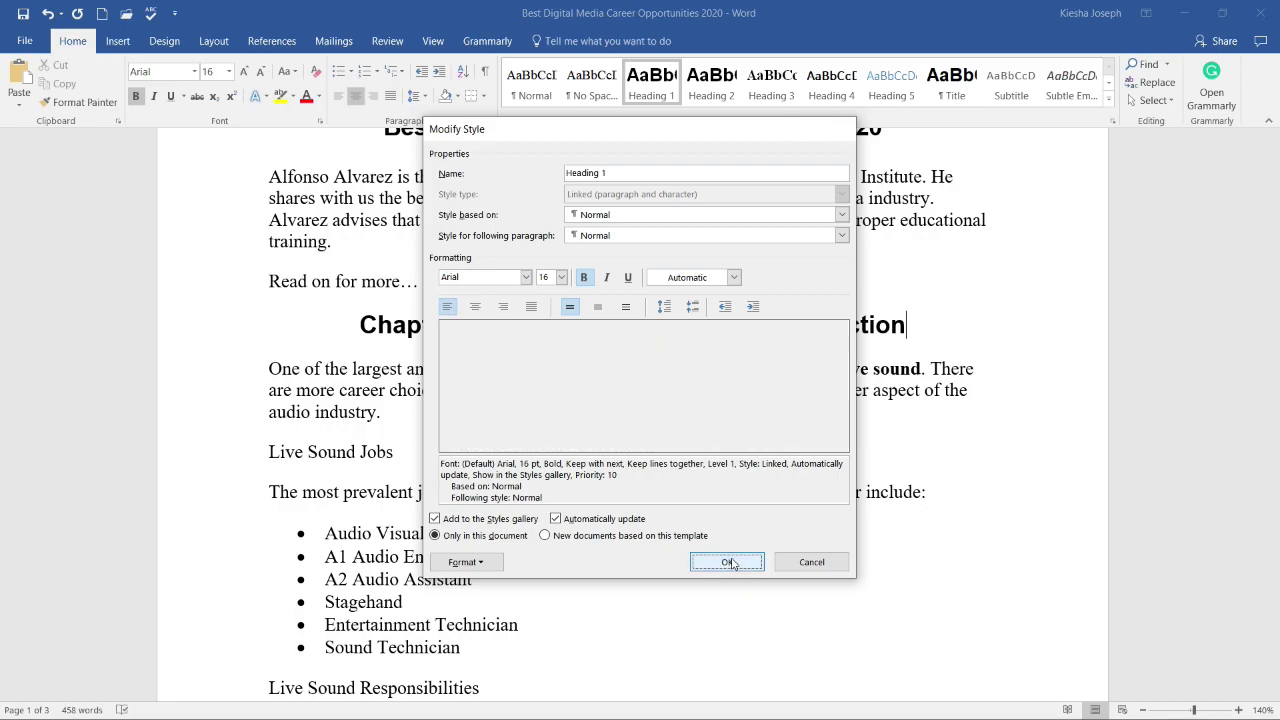
pyautogui.scroll(2, 949, 240)
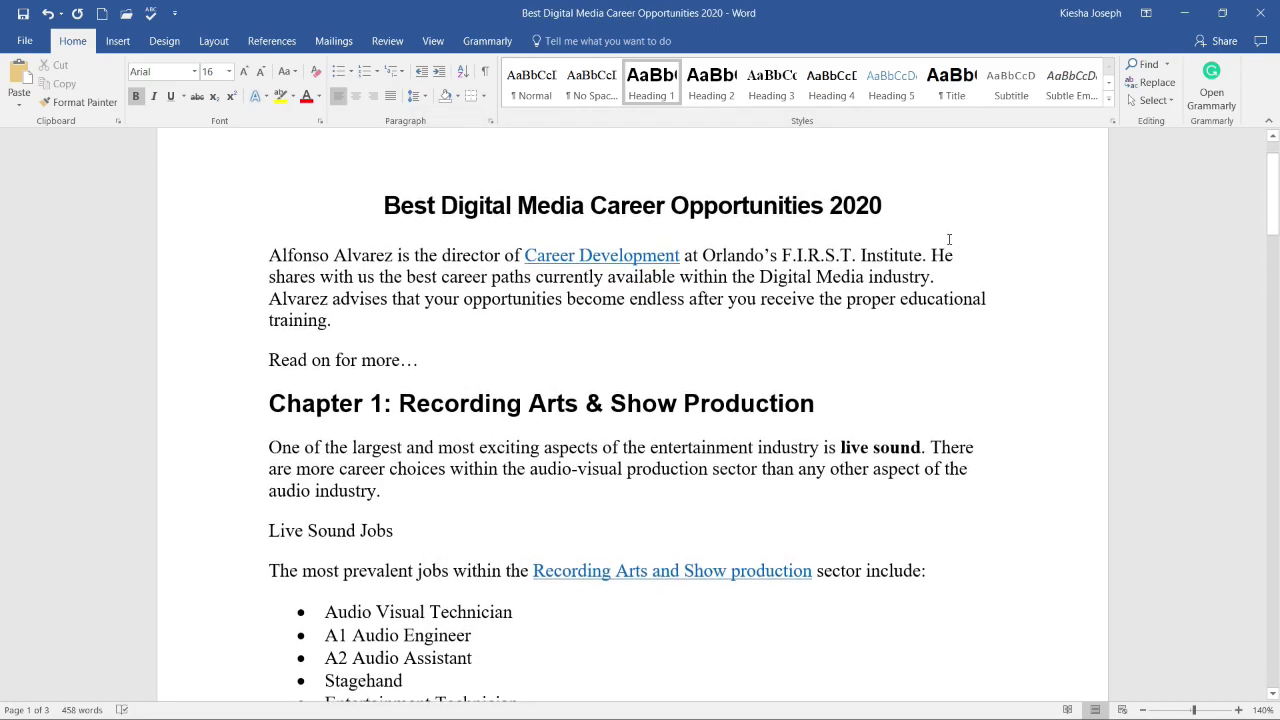
# - Apply the Heading 2 style to the Chapter 1 subheadings Live Sound Jobs, Live Sound Responsibilities and Live Sound Employers
pyautogui.scroll(-3, 949, 240)
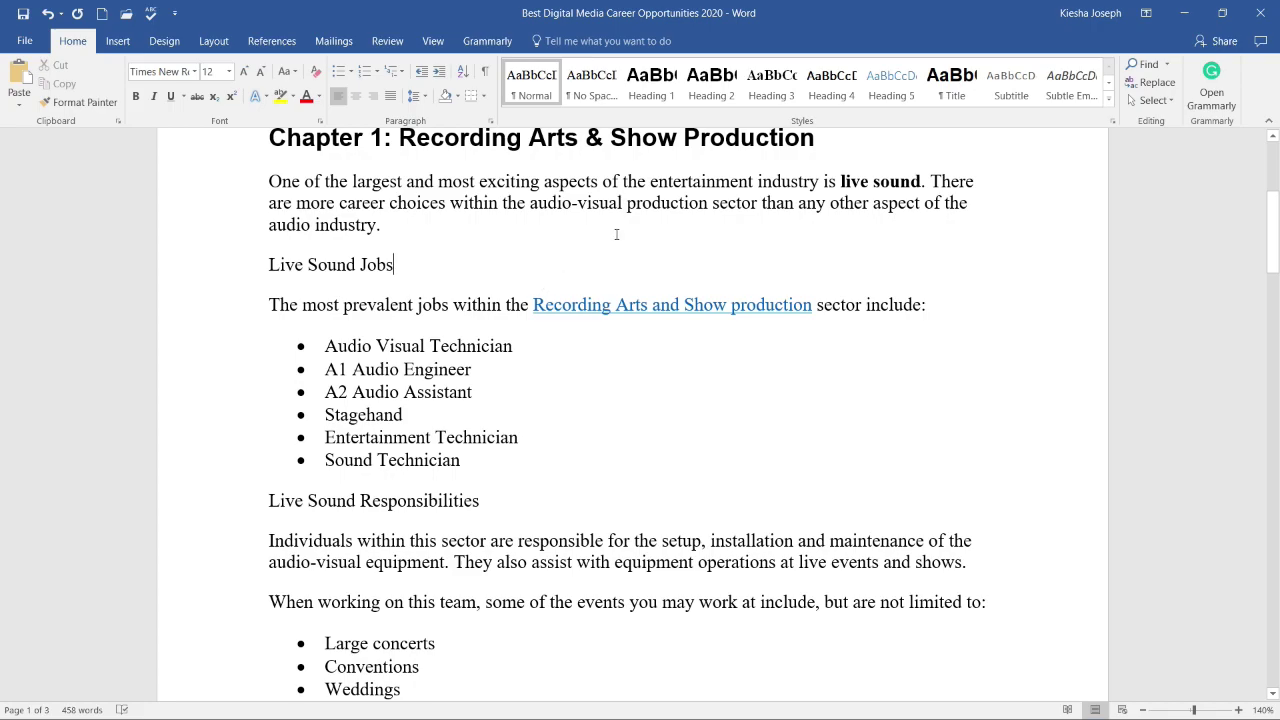
pyautogui.click(705, 78)
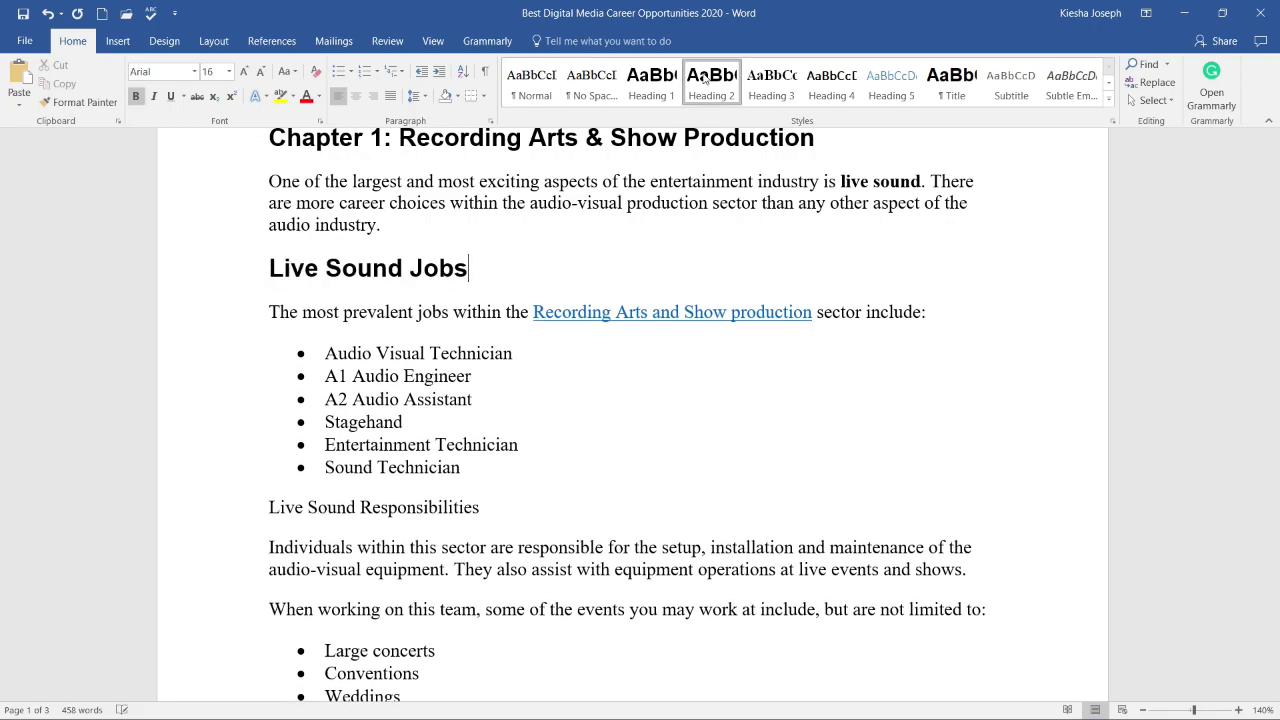
pyautogui.click(492, 509)
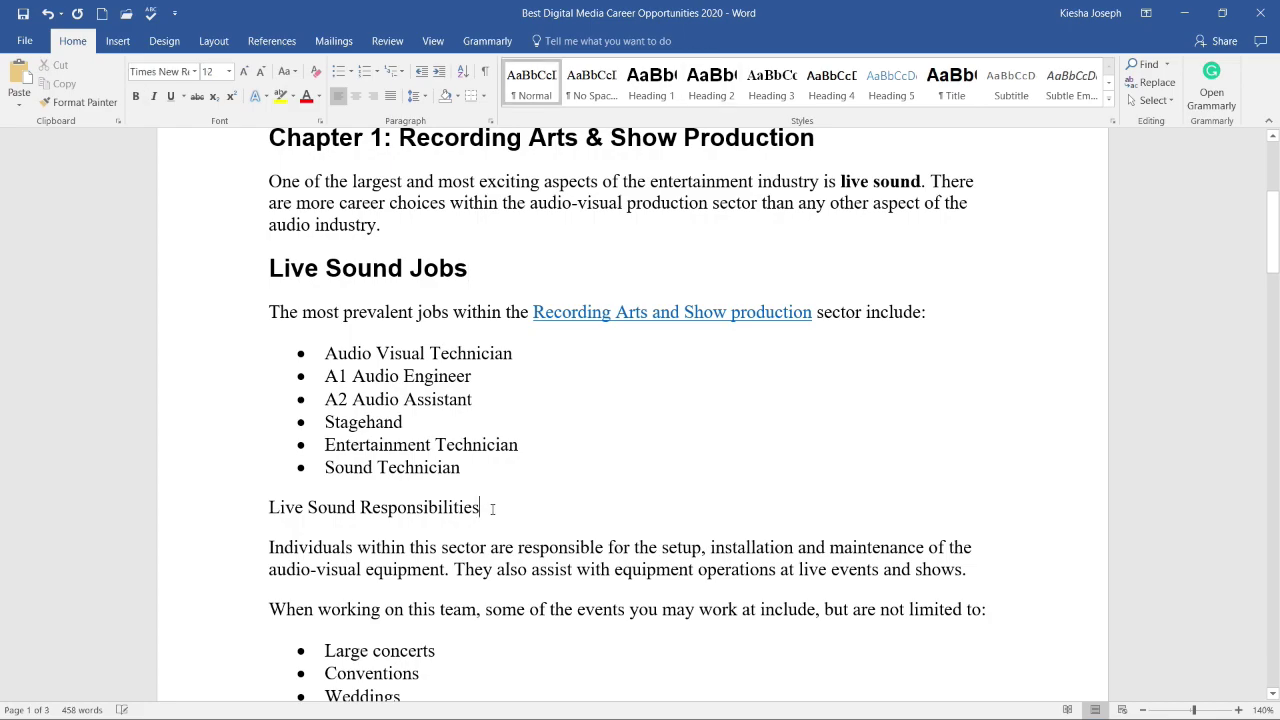
pyautogui.click(716, 96)
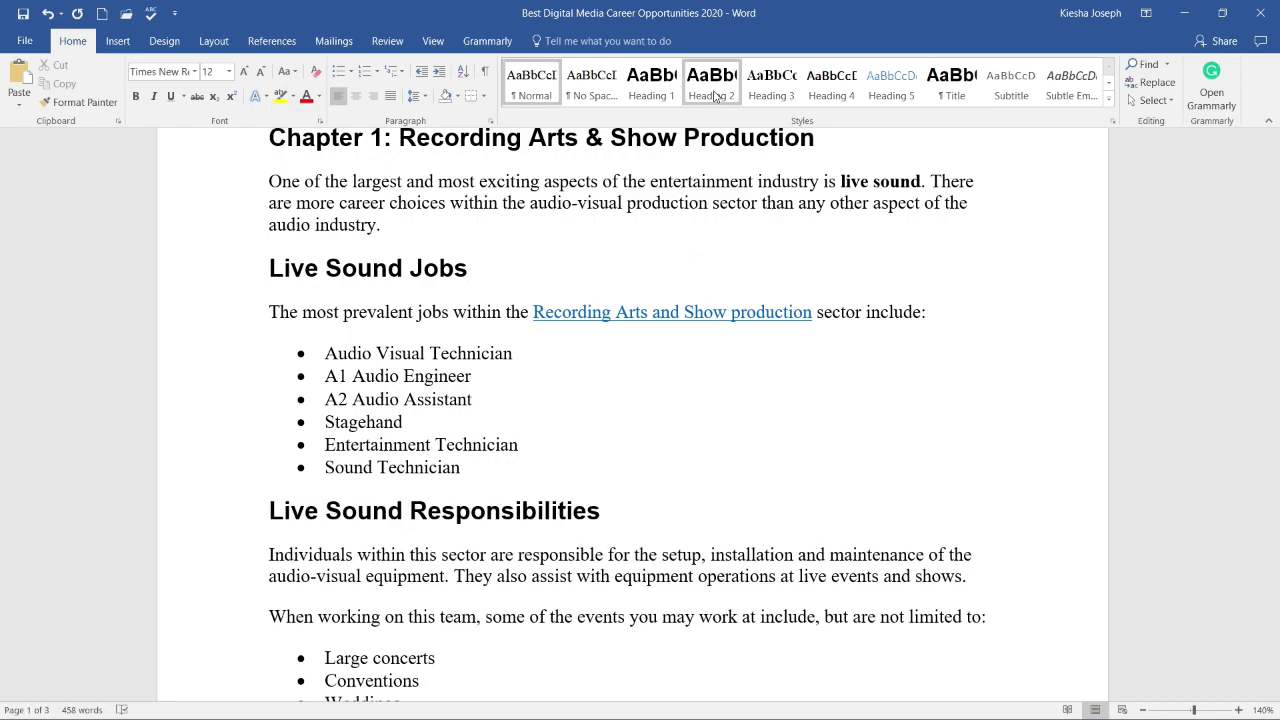
pyautogui.scroll(-9, 710, 503)
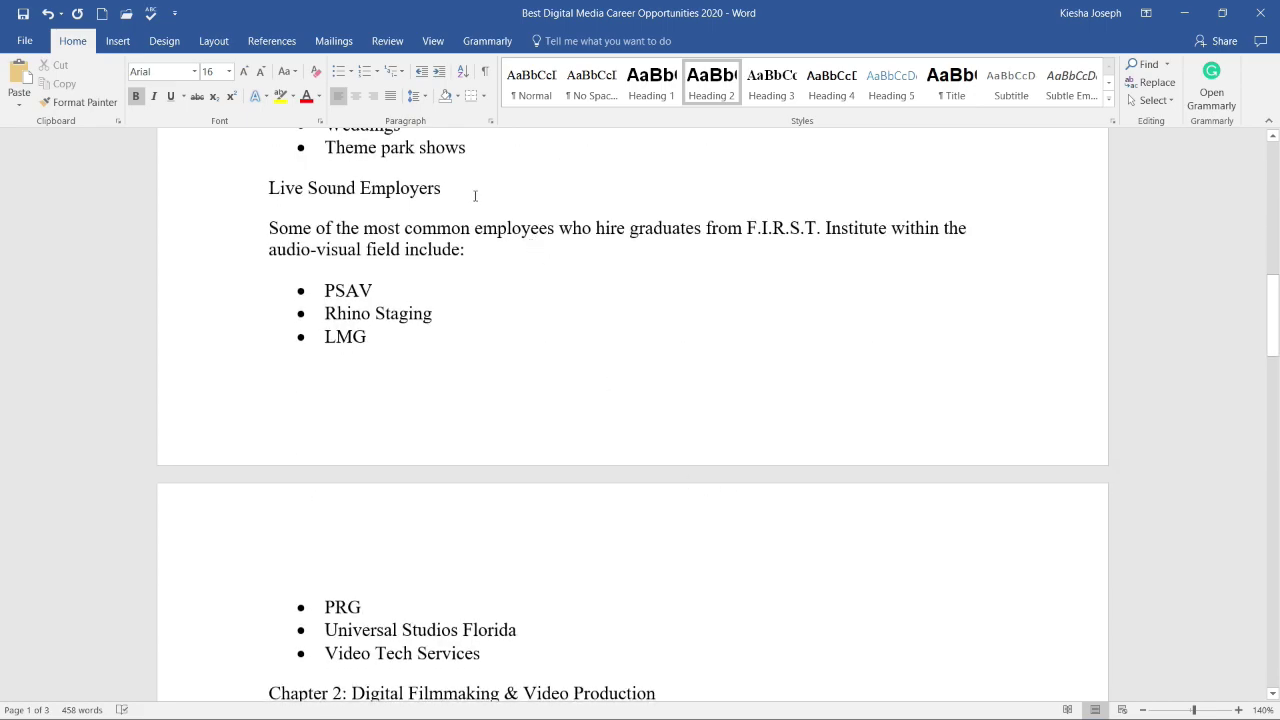
pyautogui.click(475, 195)
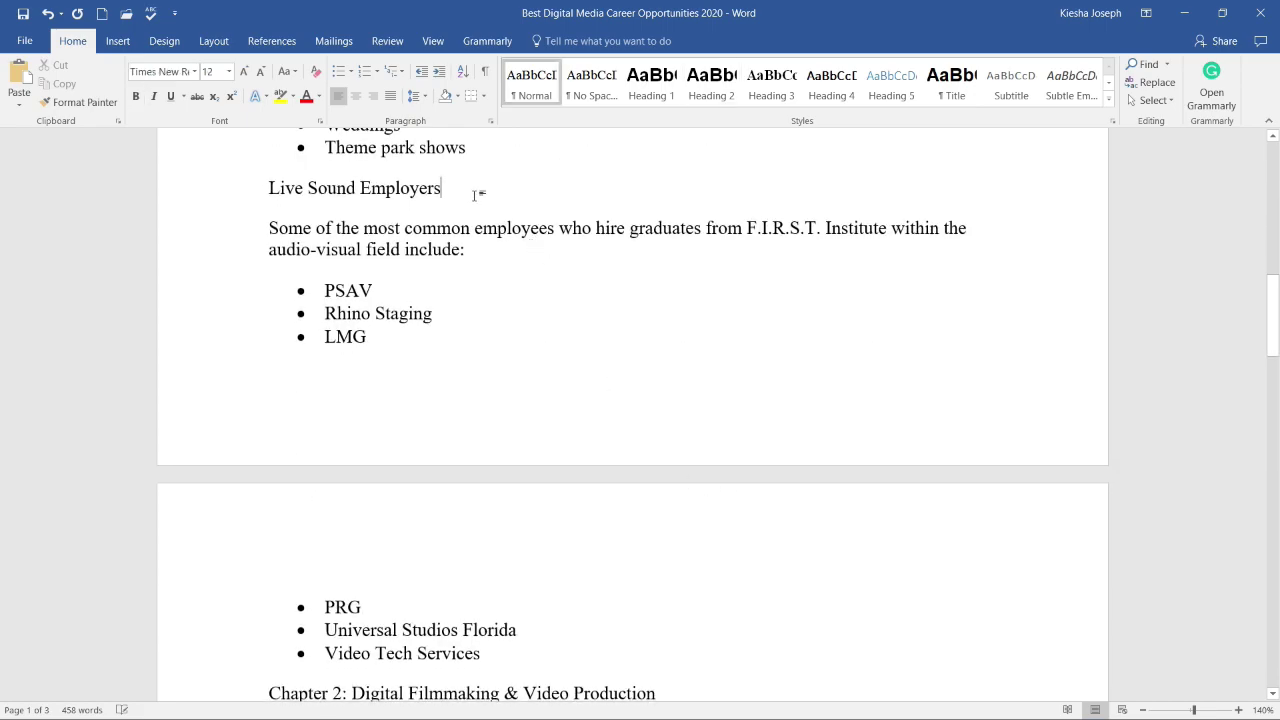
pyautogui.click(706, 88)
# - Apply Heading 1 to "Chapter 2: Digital Filmmaking & Video Production" and Heading 2 to its subheading Film & Video Jobs
pyautogui.scroll(-5, 732, 422)
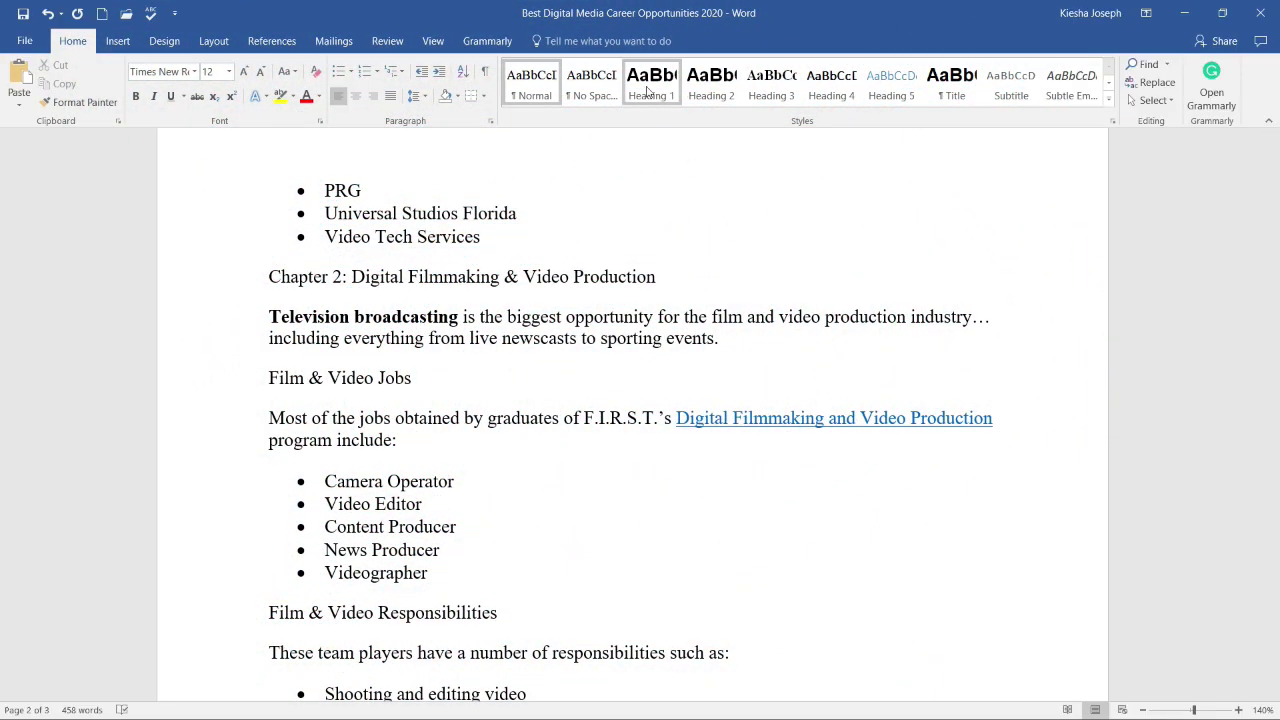
pyautogui.click(647, 90)
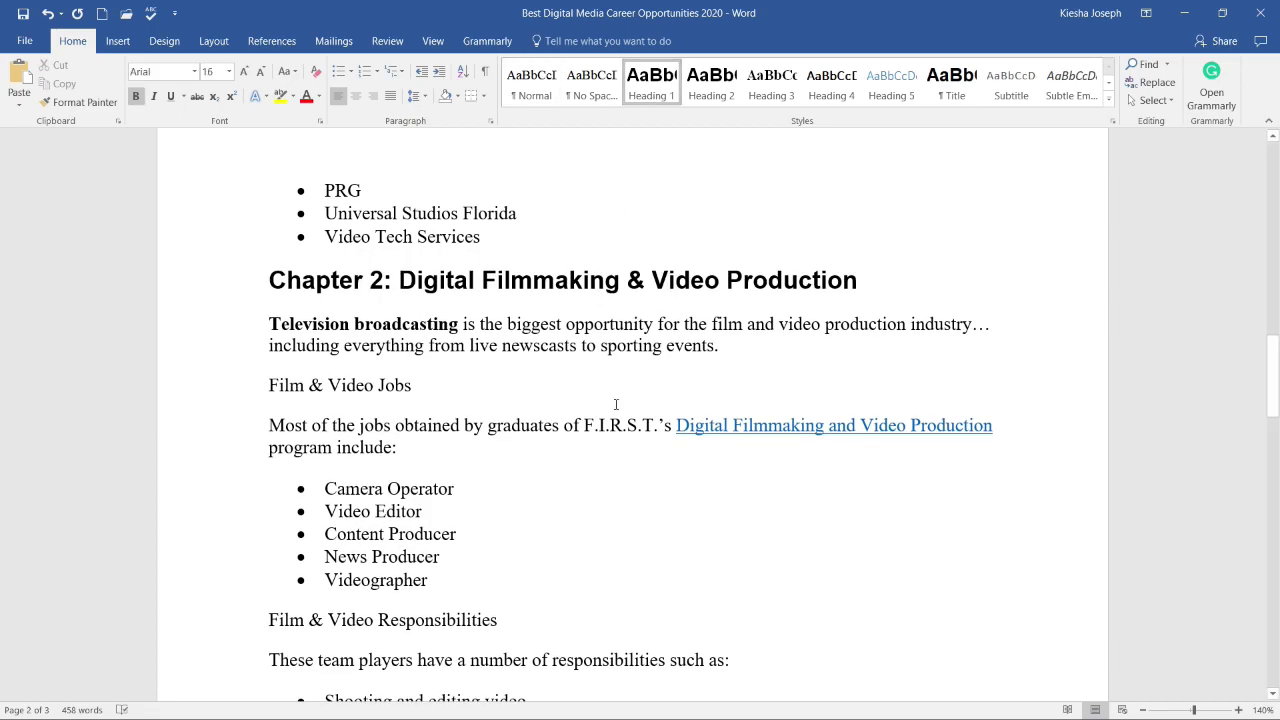
pyautogui.scroll(-2, 449, 262)
pyautogui.click(449, 262)
pyautogui.click(711, 85)
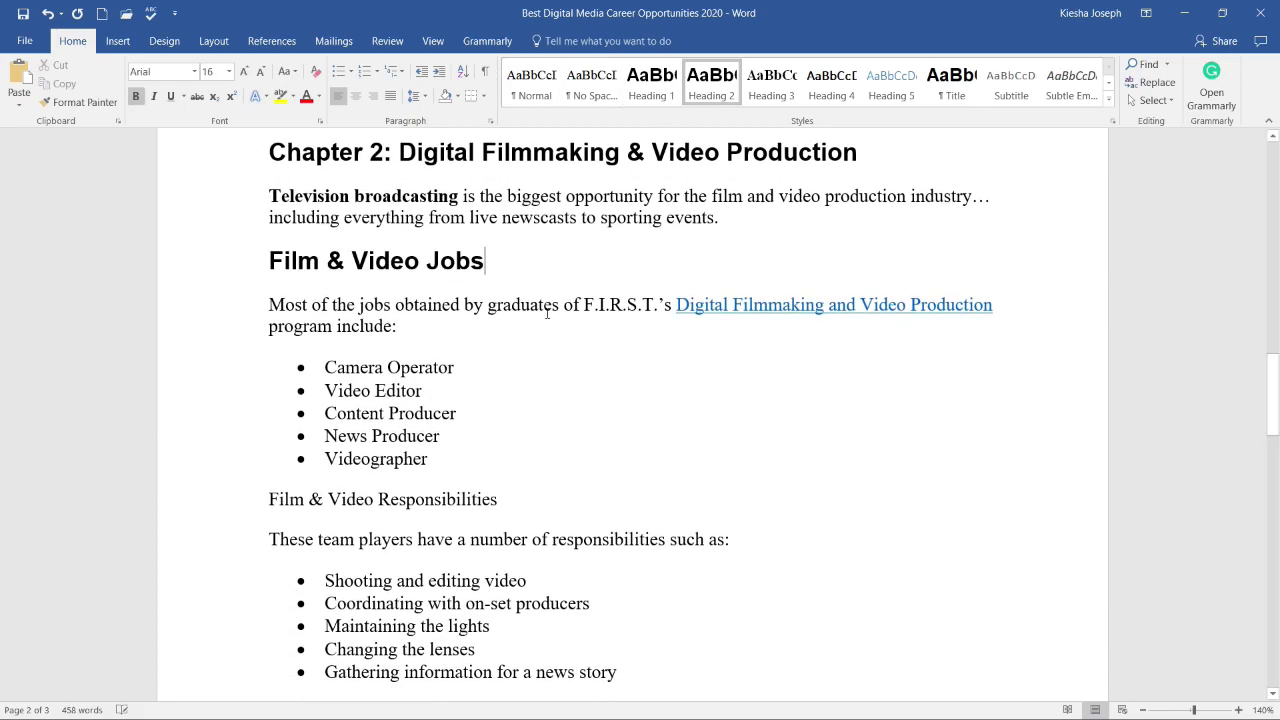
# - Apply the Heading 2 style to the Chapter 2 subheadings Film & Video Responsibilities and Film & Video Employers
pyautogui.click(514, 488)
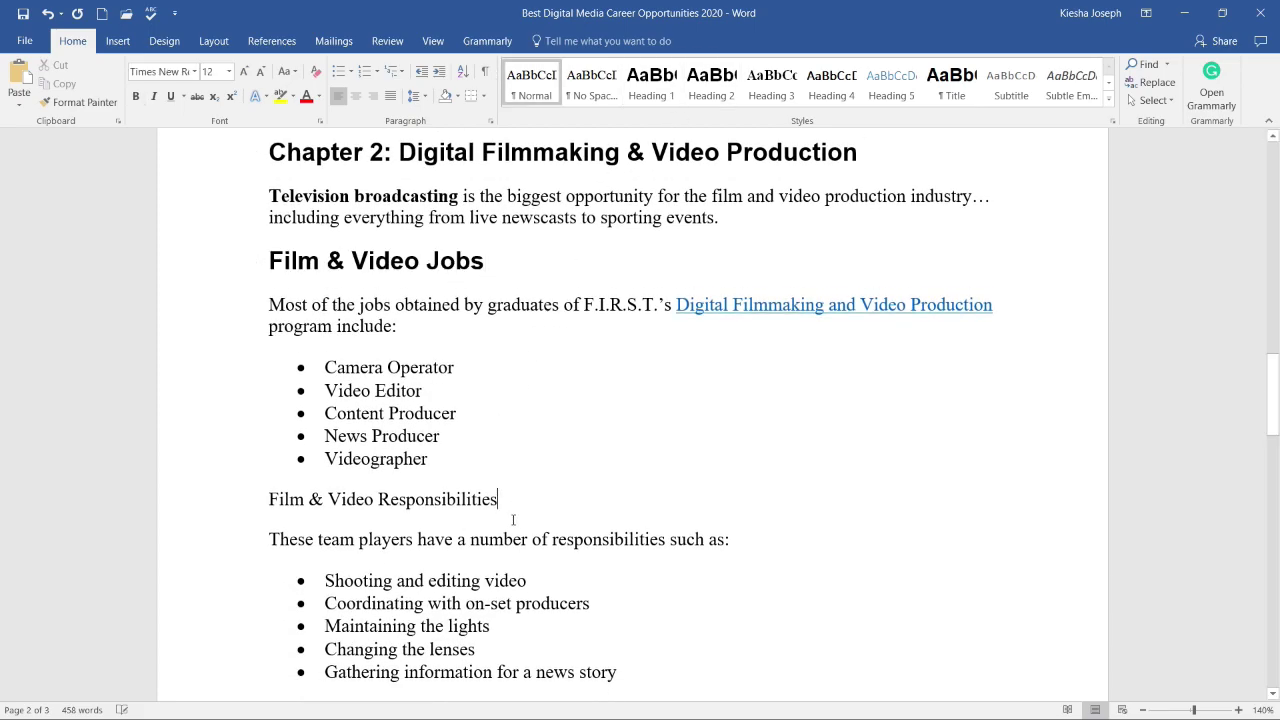
pyautogui.click(711, 85)
pyautogui.scroll(-7, 710, 324)
pyautogui.click(509, 231)
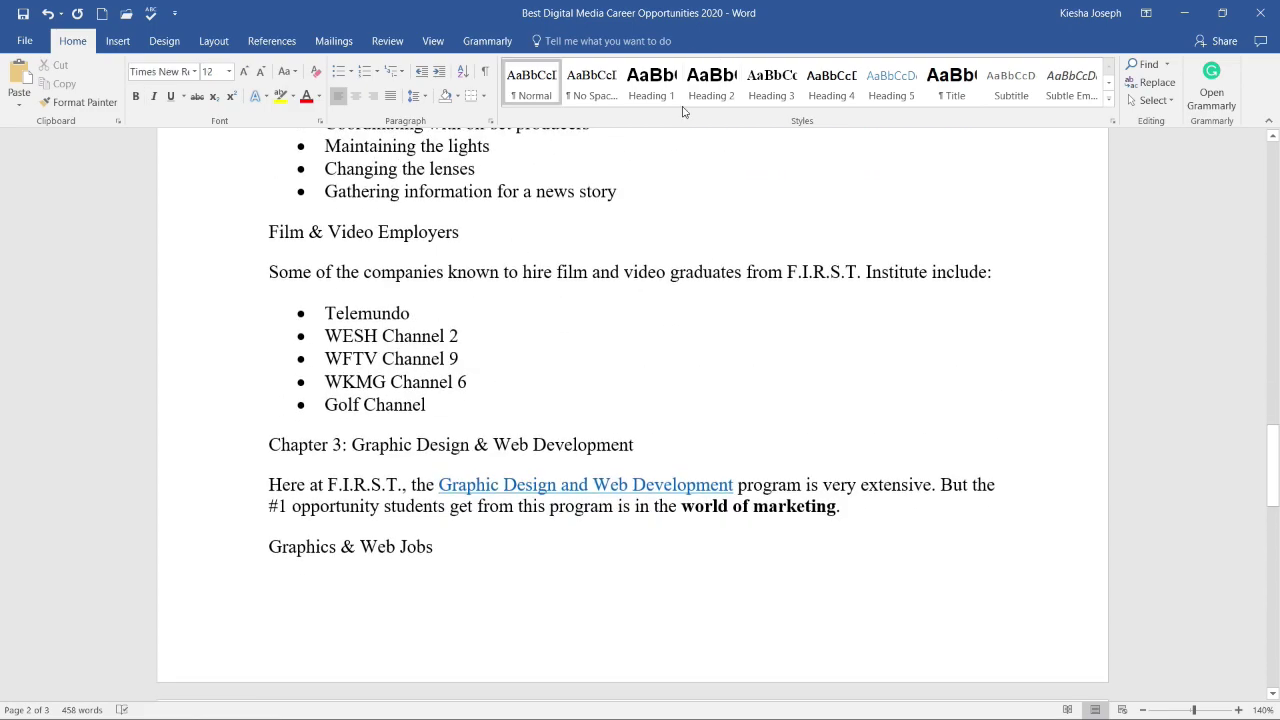
pyautogui.click(702, 90)
# - Apply Heading 1 to "Chapter 3: Graphic Design & Web Development" and Heading 2 to Graphics & Web Jobs and Graphics & Web Responsibilities
pyautogui.click(675, 450)
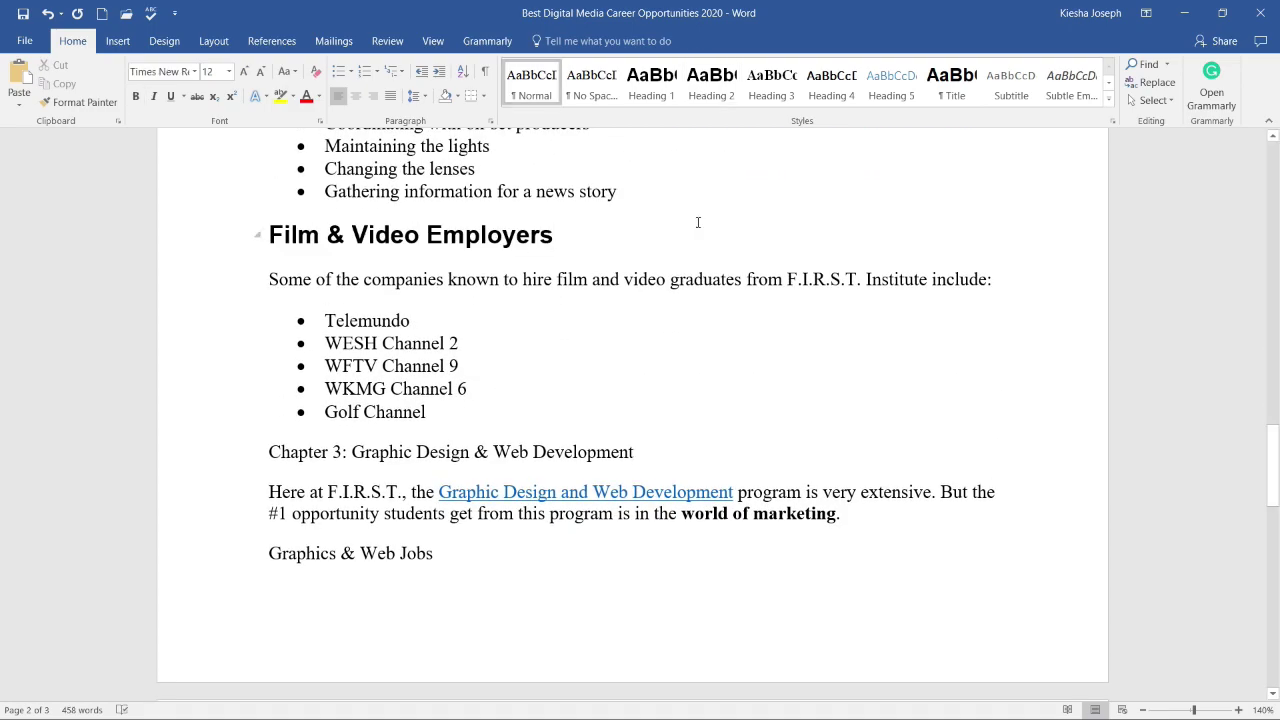
pyautogui.click(651, 85)
pyautogui.scroll(-5, 697, 340)
pyautogui.scroll(-5, 697, 340)
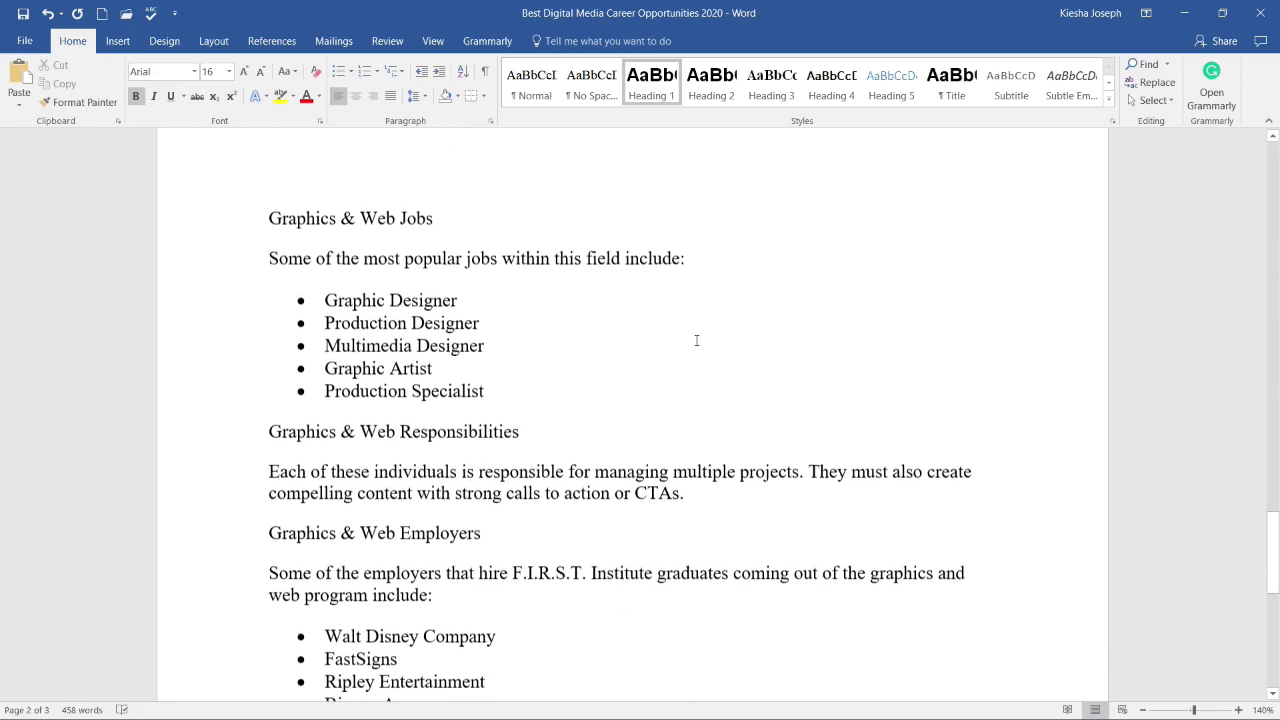
pyautogui.click(494, 229)
pyautogui.click(709, 88)
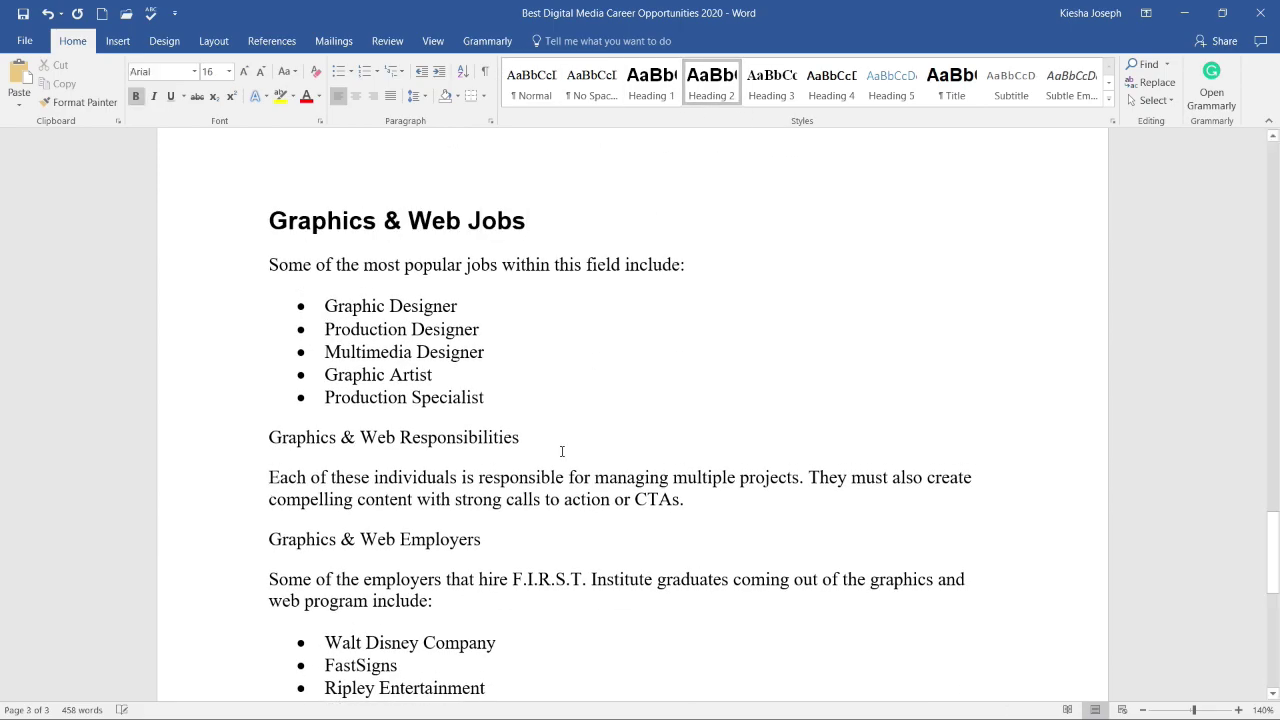
pyautogui.click(711, 85)
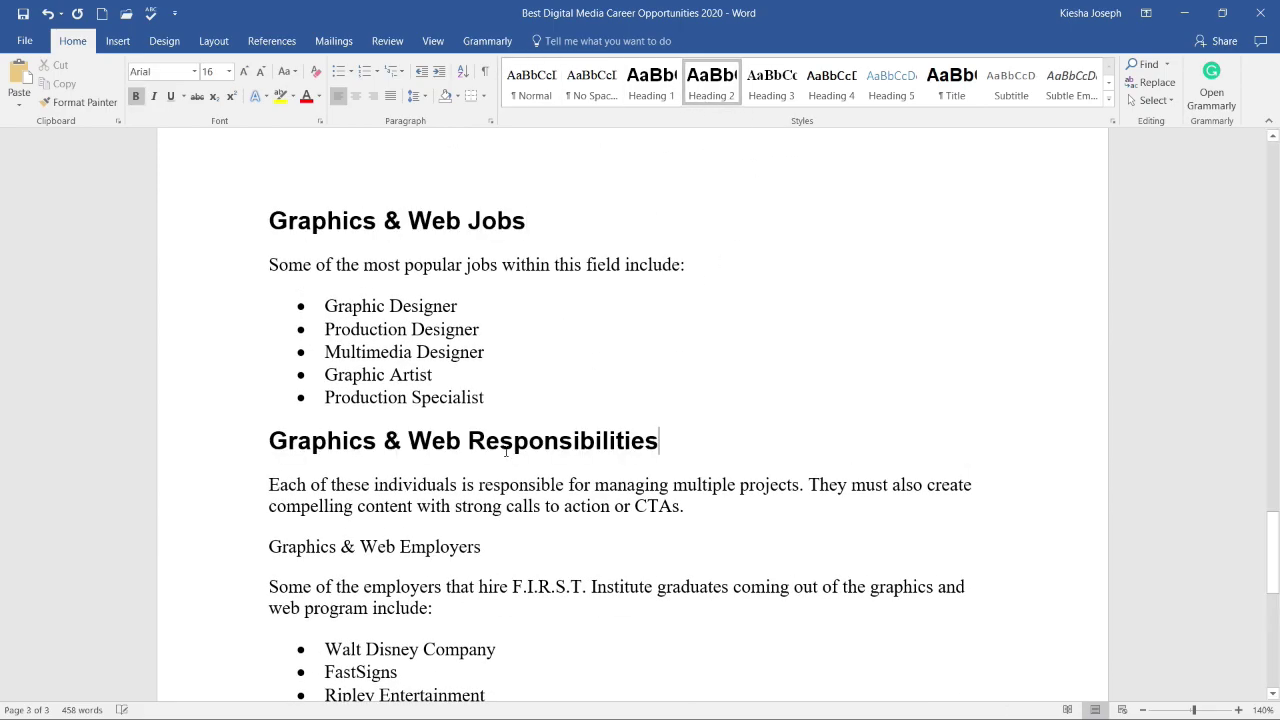
pyautogui.scroll(-5, 508, 560)
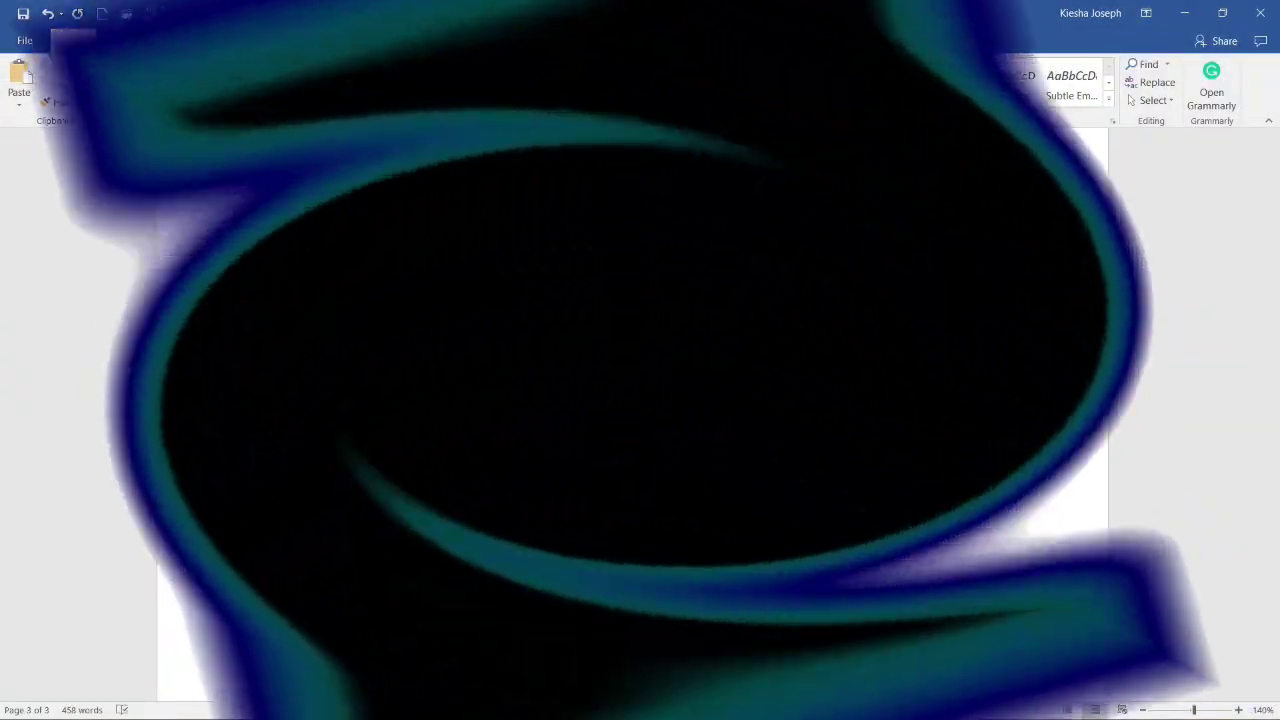
# - Insert a page break between the document title and the introductory paragraph so the title stands alone on page one
pyautogui.scroll(10, 697, 200)
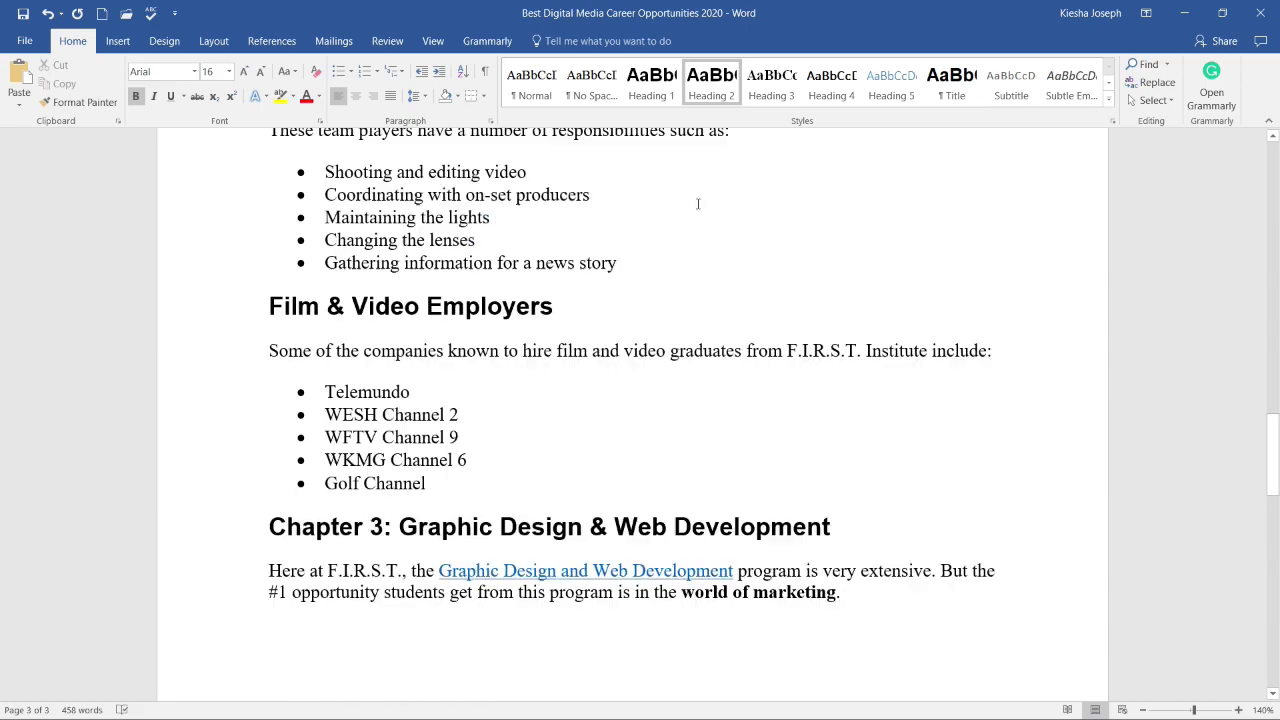
pyautogui.scroll(10, 1279, 183)
pyautogui.moveTo(1273, 260); pyautogui.dragTo(1273, 145)
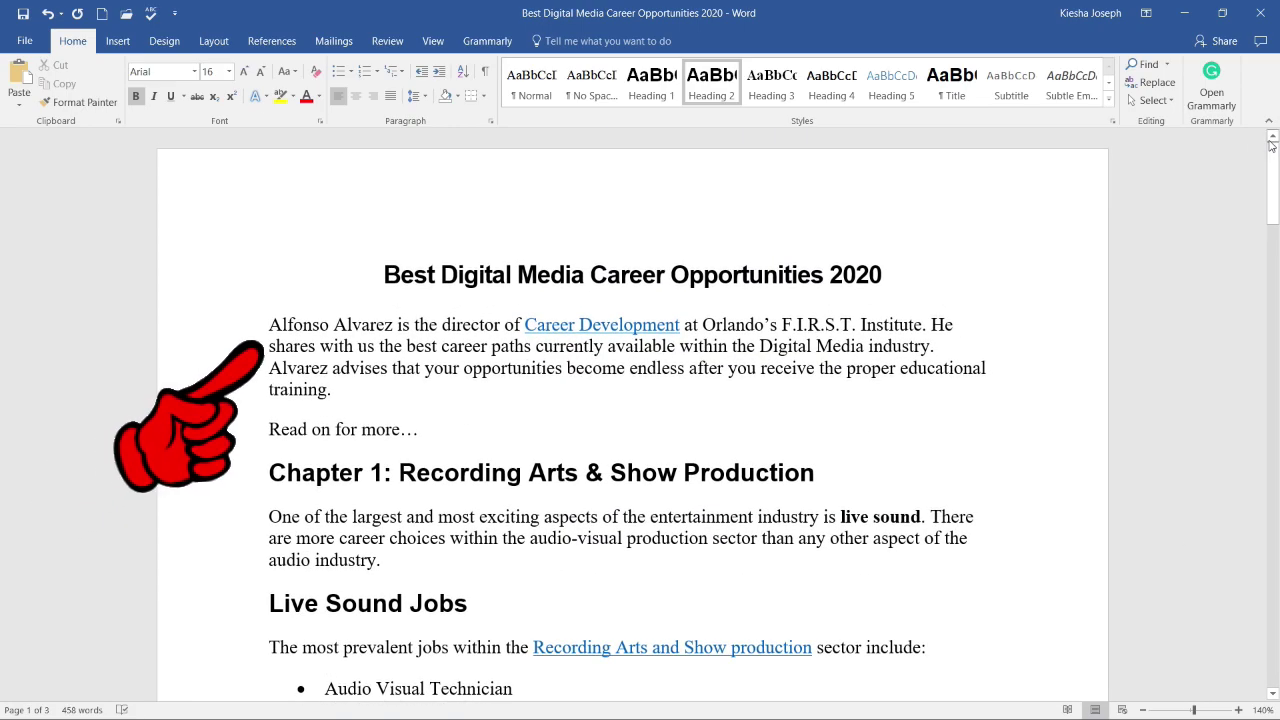
pyautogui.click(933, 272)
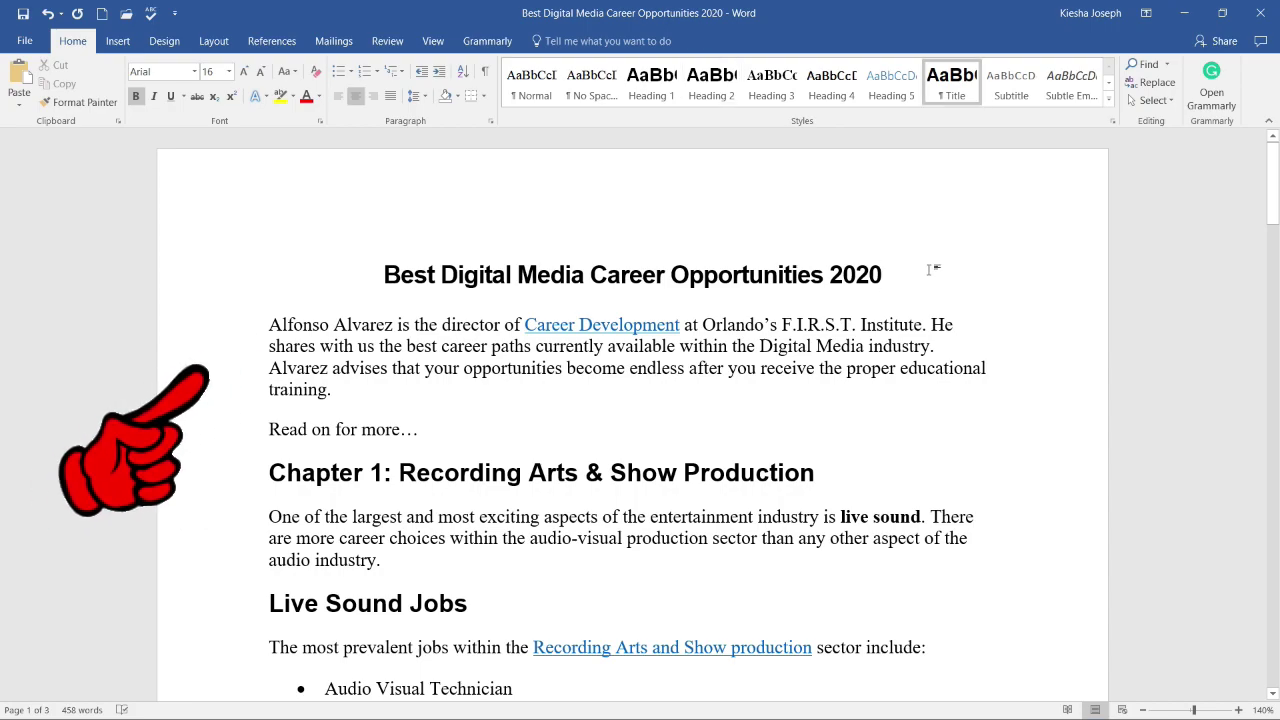
pyautogui.press('Return')
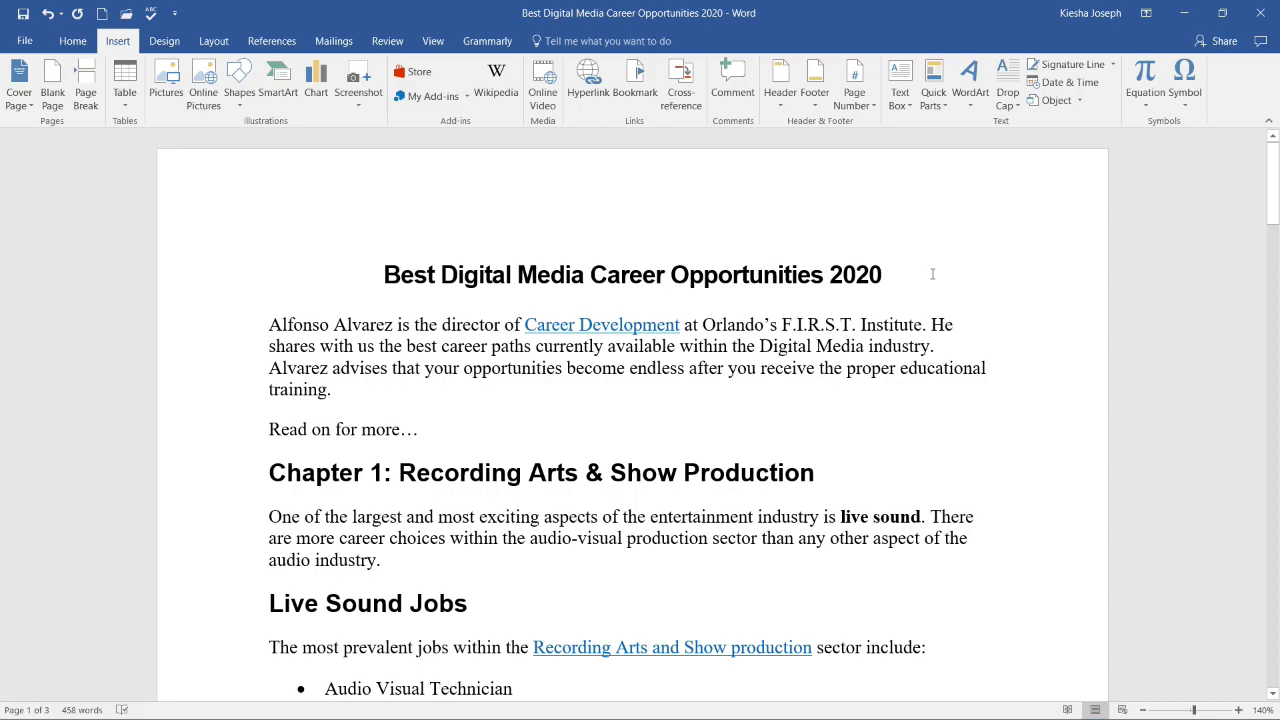
pyautogui.moveTo(896, 266); pyautogui.dragTo(403, 272)
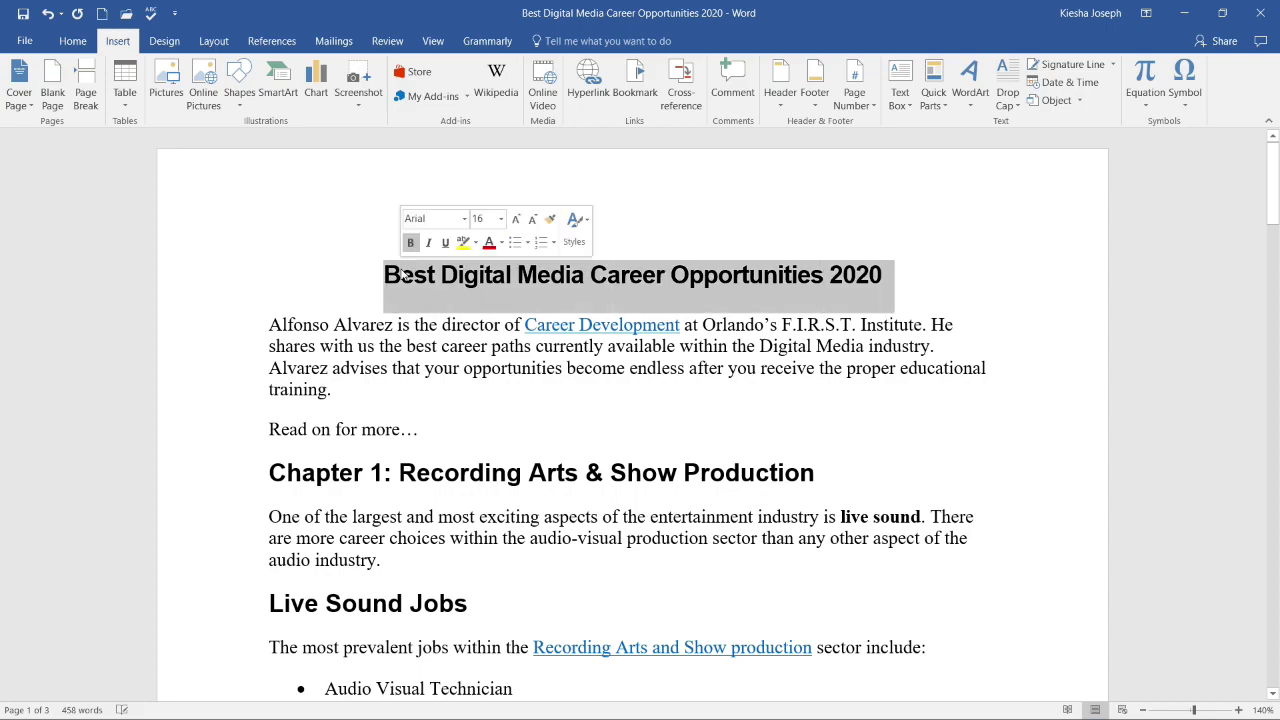
pyautogui.click(267, 325)
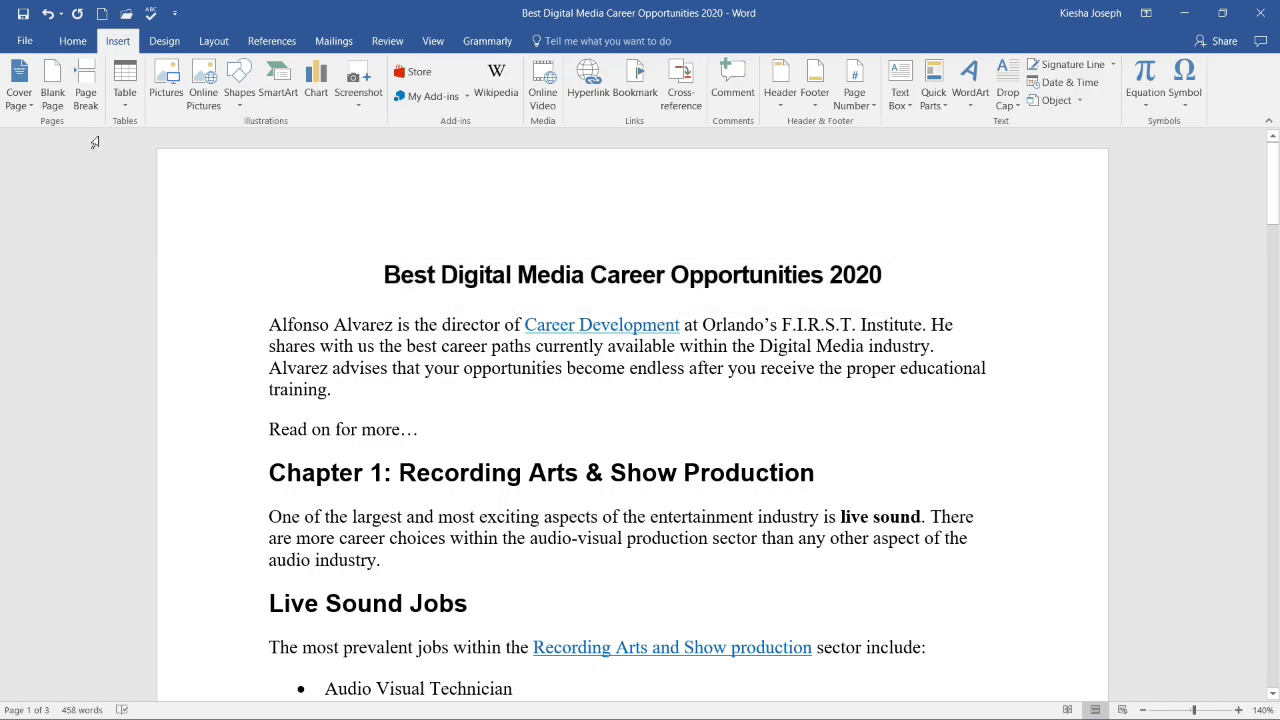
pyautogui.click(74, 42)
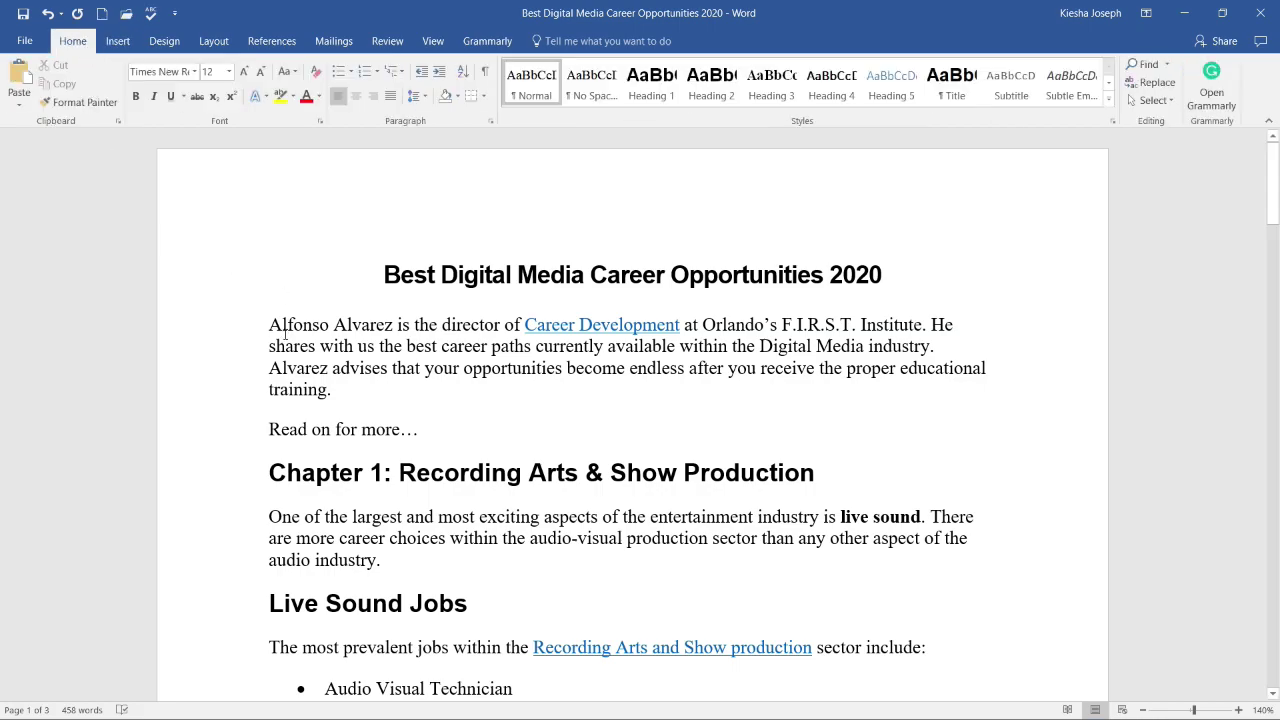
pyautogui.click(119, 44)
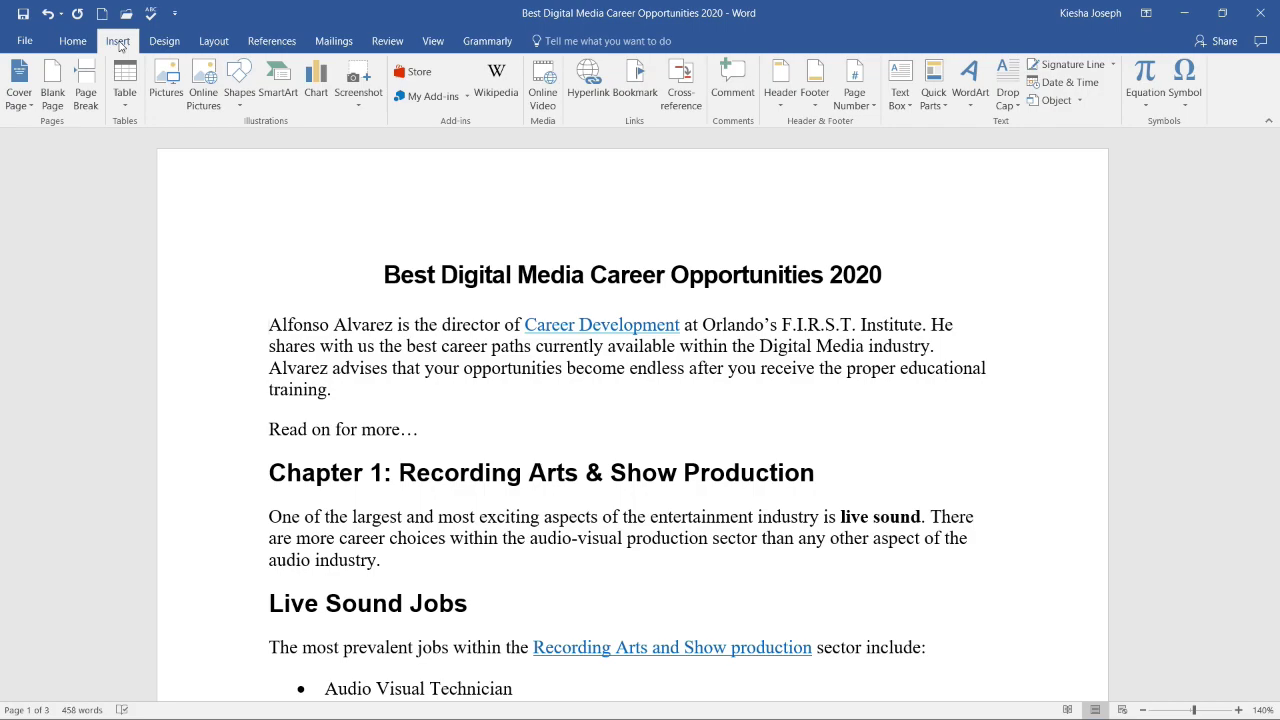
pyautogui.click(86, 82)
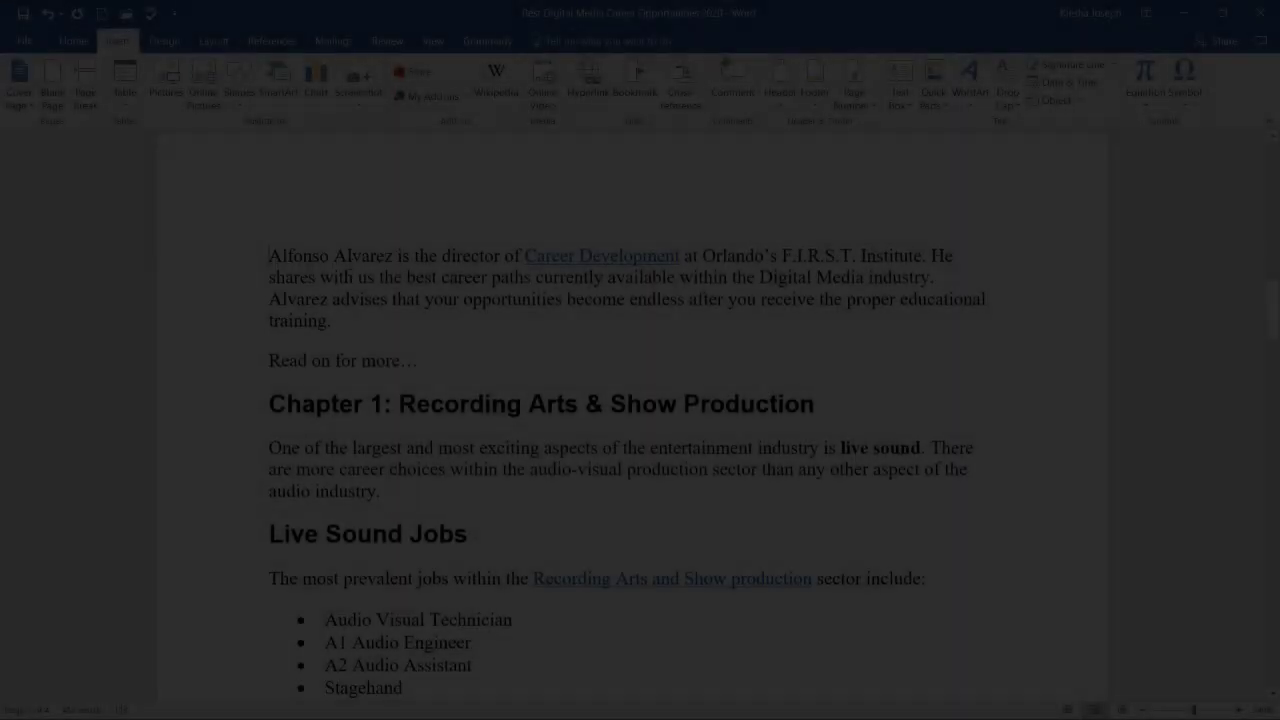
# - Insert a table of contents below the title on the first page using the built-in Automatic Table 2 design
pyautogui.scroll(15, 350, 264)
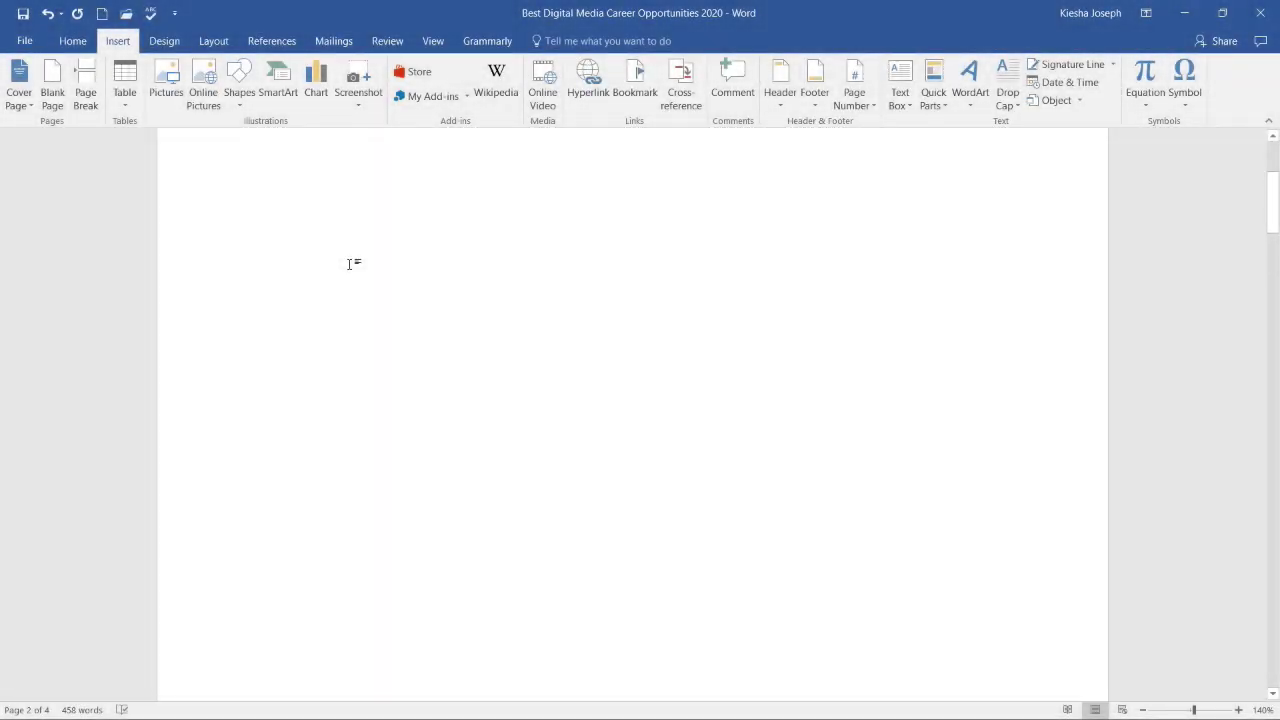
pyautogui.scroll(1, 347, 266)
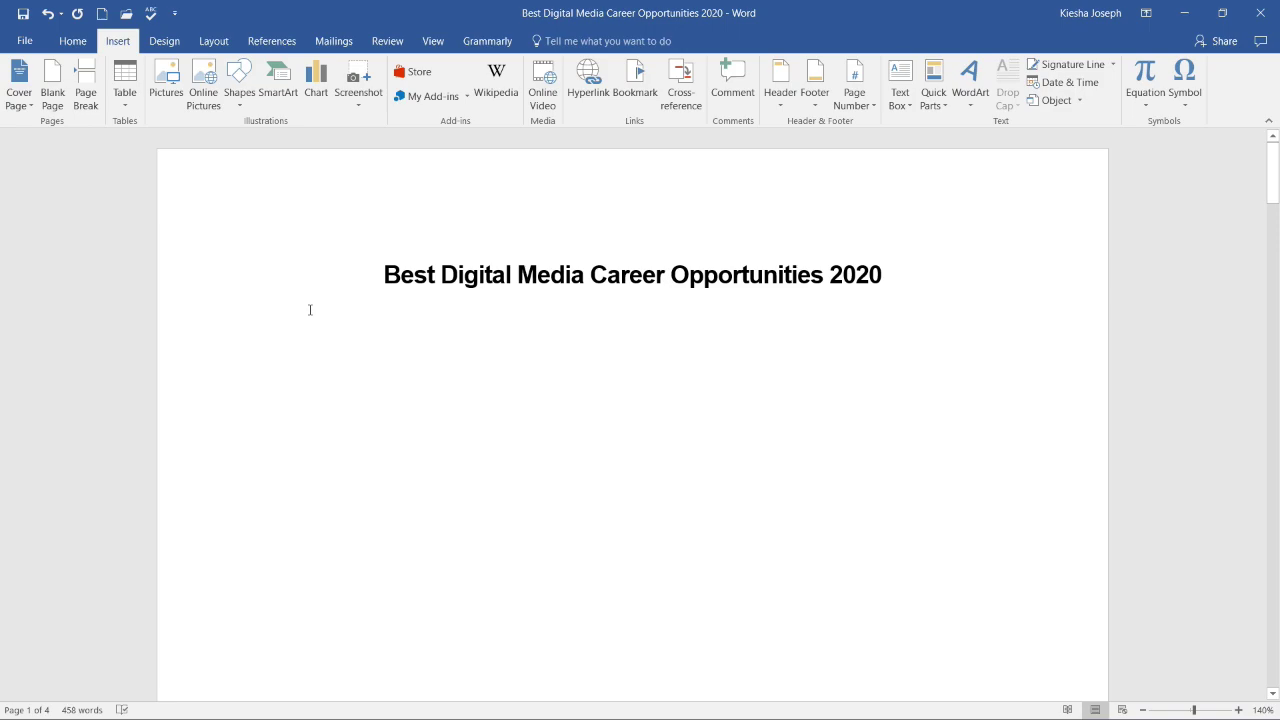
pyautogui.click(274, 45)
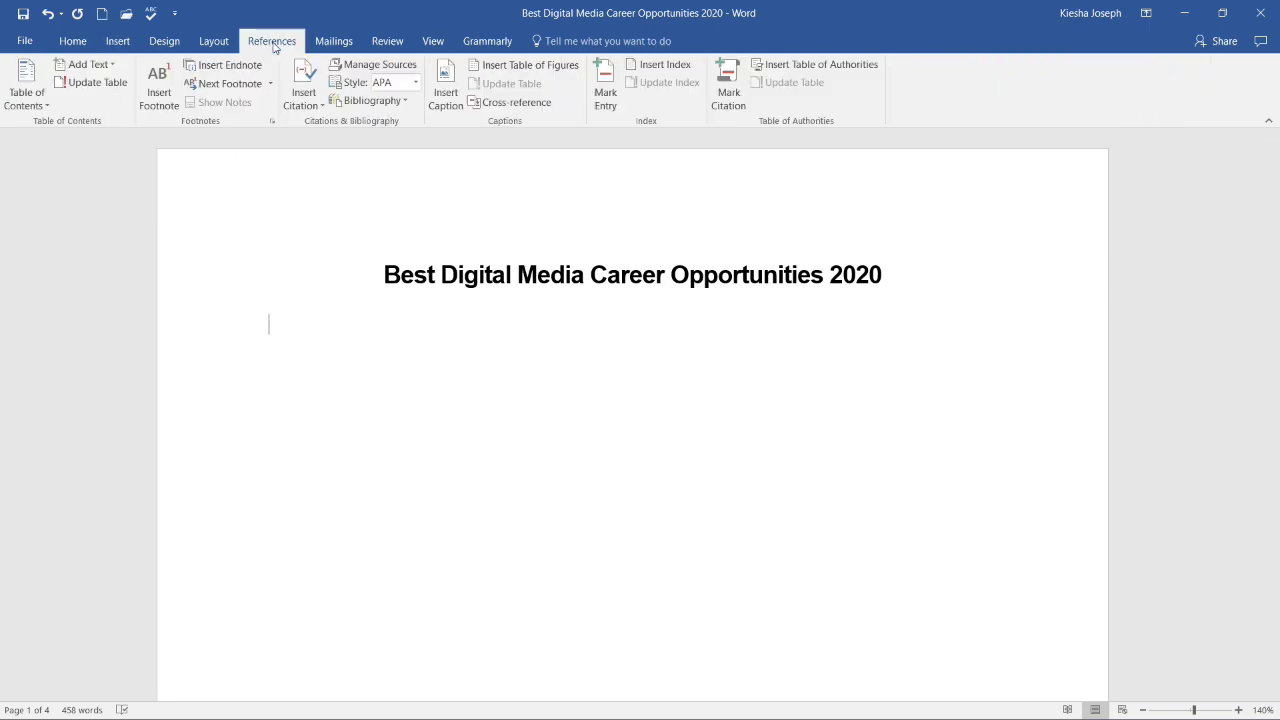
pyautogui.click(43, 104)
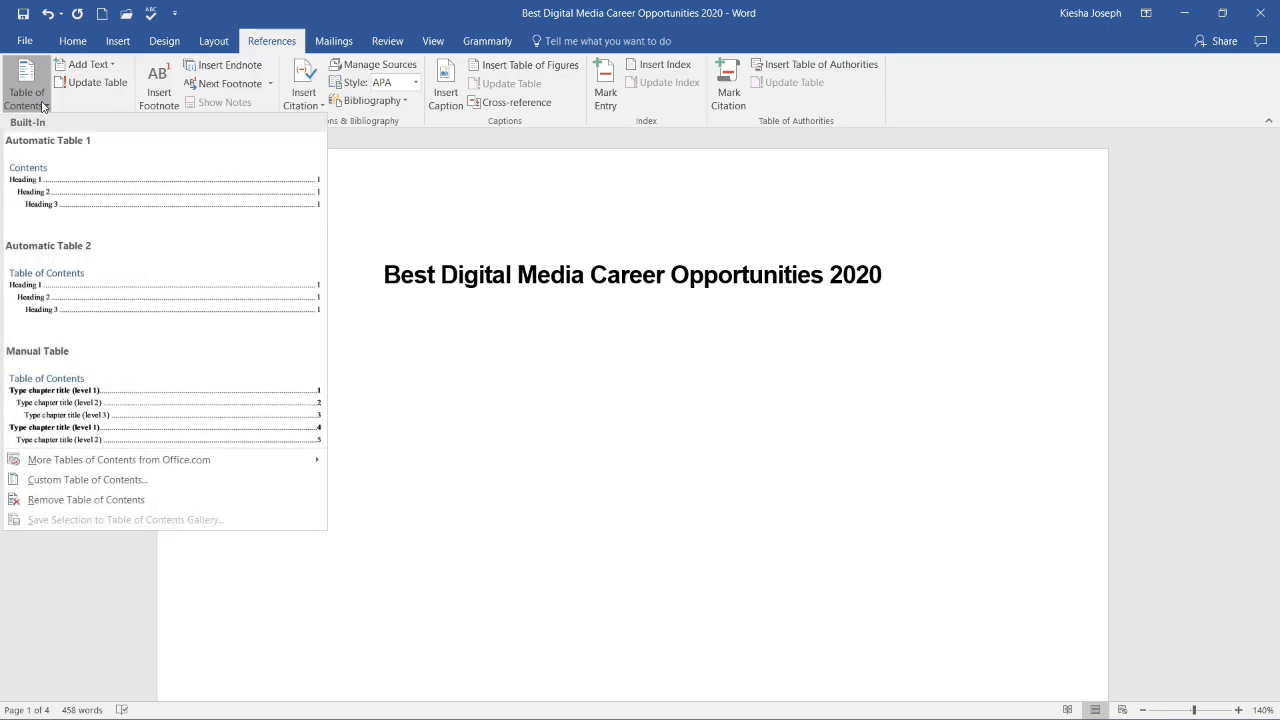
pyautogui.click(87, 280)
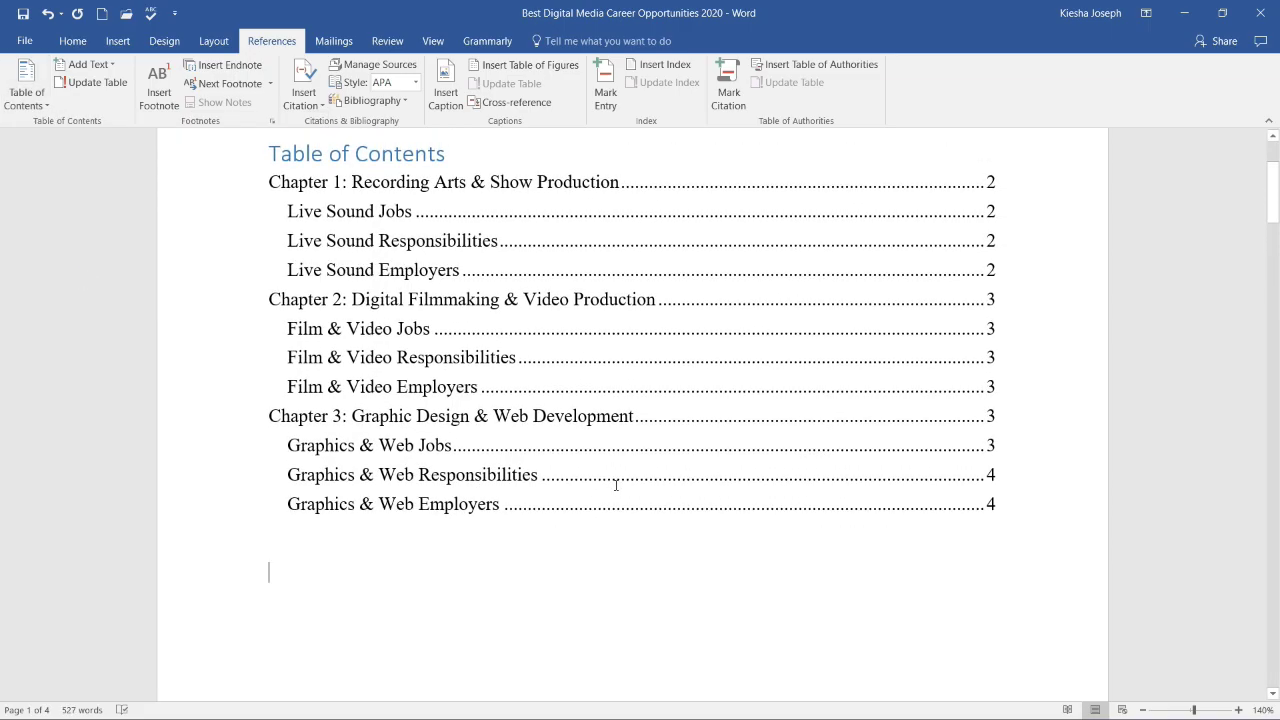
# - Change the font color of the "Table of Contents" heading to Automatic
pyautogui.scroll(3, 616, 486)
pyautogui.click(445, 311)
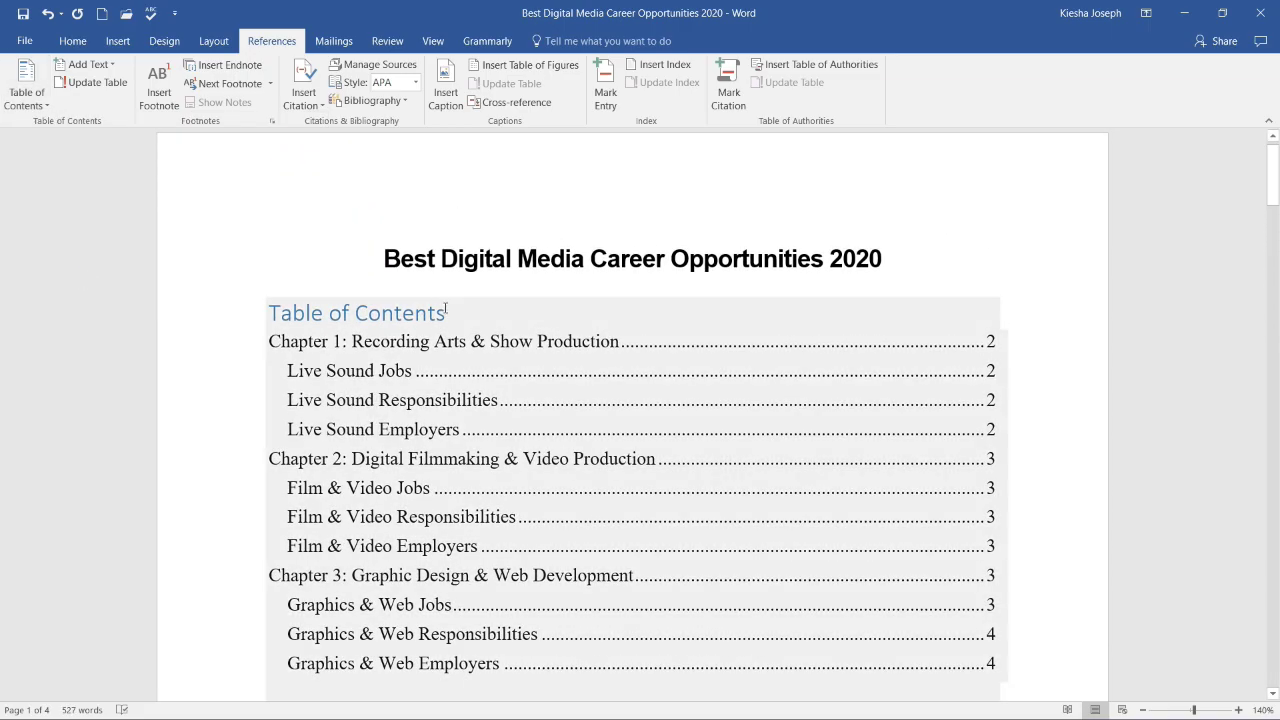
pyautogui.moveTo(424, 304); pyautogui.dragTo(277, 300)
pyautogui.click(279, 302)
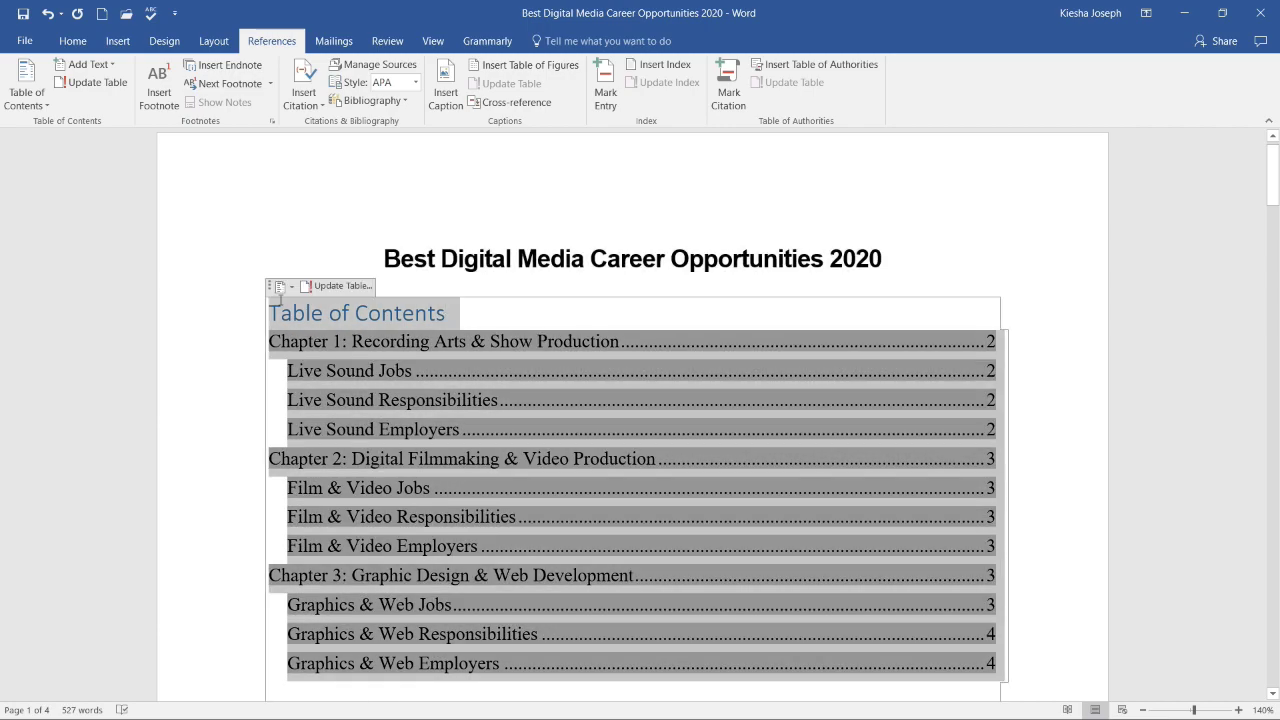
pyautogui.moveTo(453, 318); pyautogui.dragTo(270, 313)
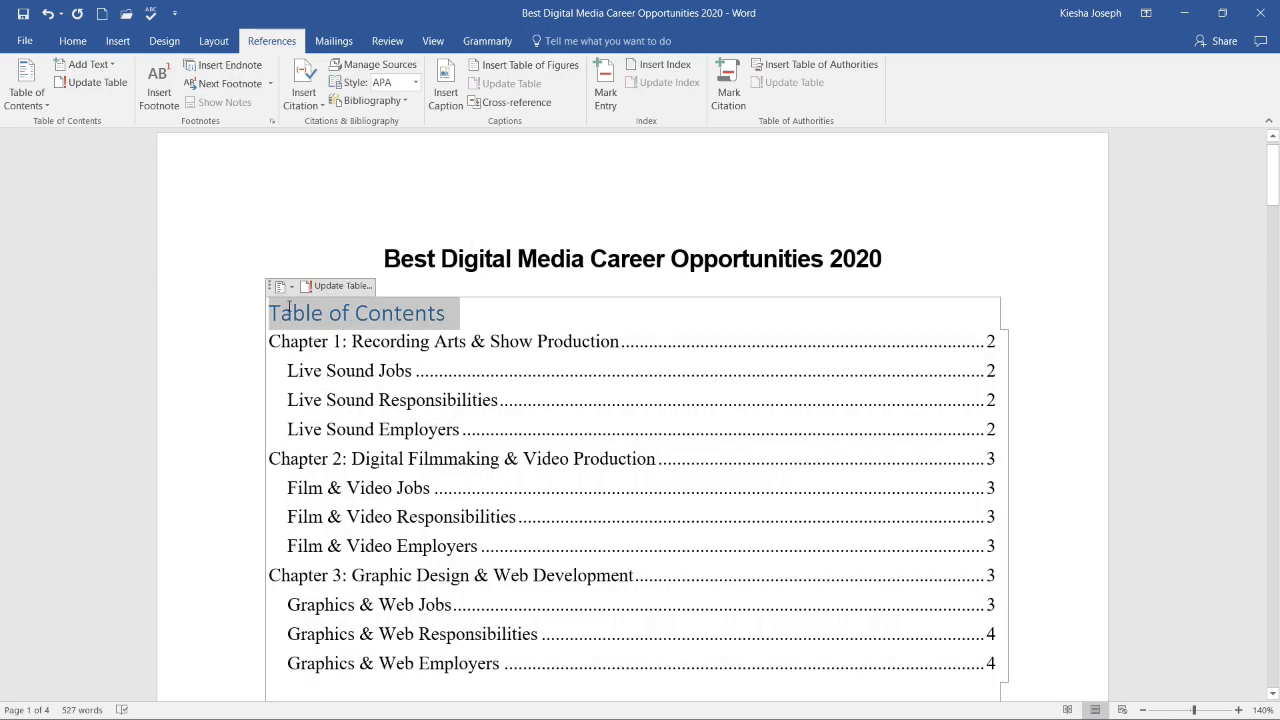
pyautogui.click(83, 46)
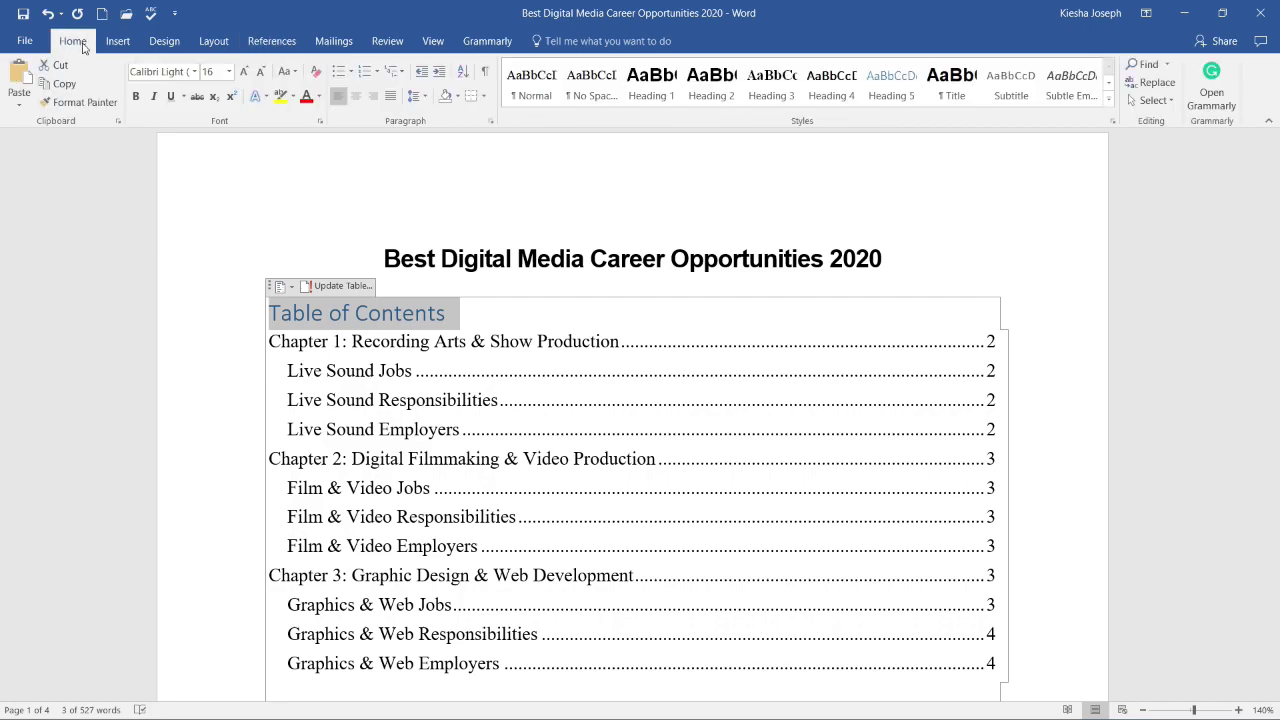
pyautogui.click(319, 96)
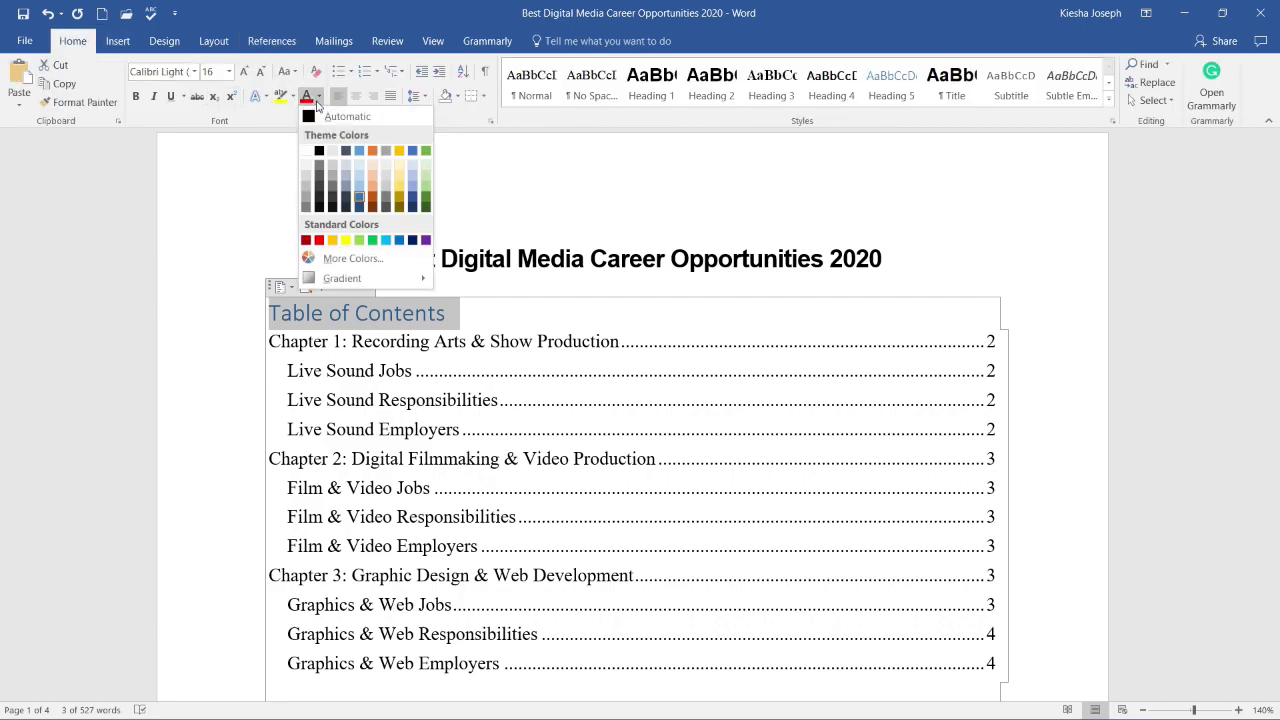
pyautogui.click(335, 117)
pyautogui.click(763, 383)
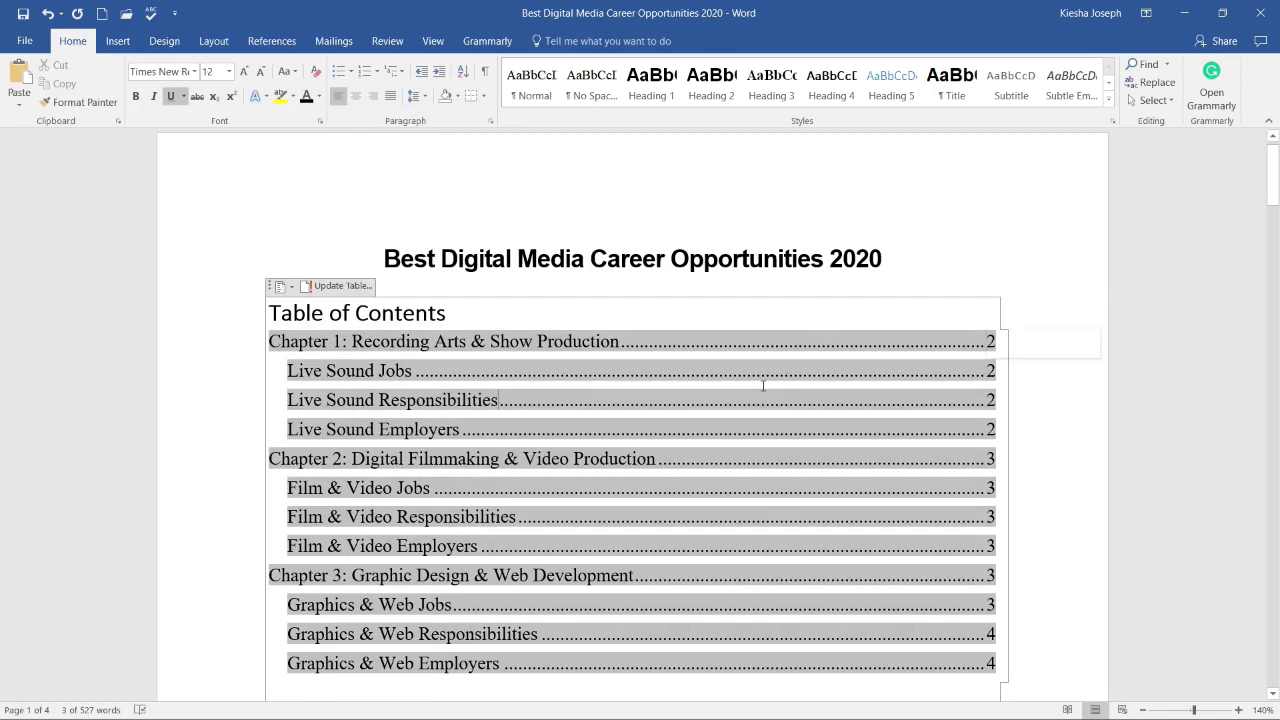
# - Examine how the chapter headings and their indented subheadings are listed in the table of contents
pyautogui.scroll(-2, 1089, 337)
pyautogui.scroll(1, 1089, 337)
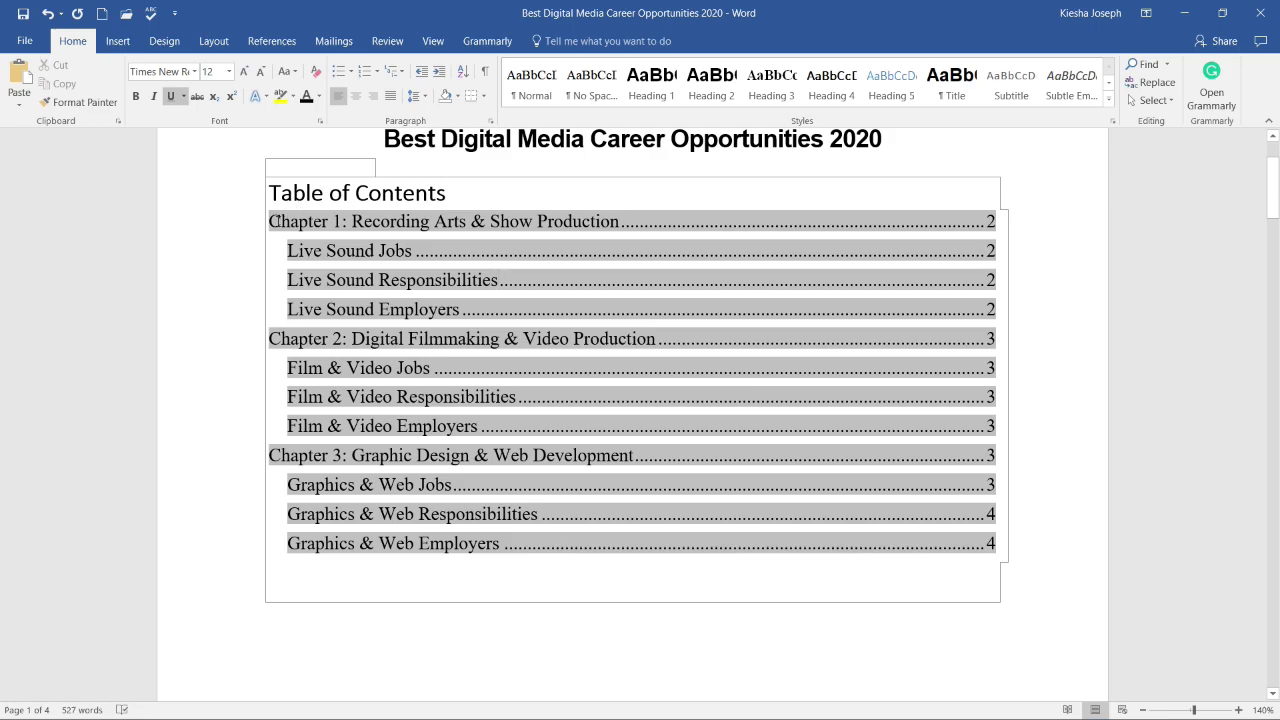
pyautogui.moveTo(269, 221); pyautogui.dragTo(620, 221)
pyautogui.click(383, 279)
pyautogui.moveTo(269, 339); pyautogui.dragTo(397, 393)
pyautogui.click(278, 455)
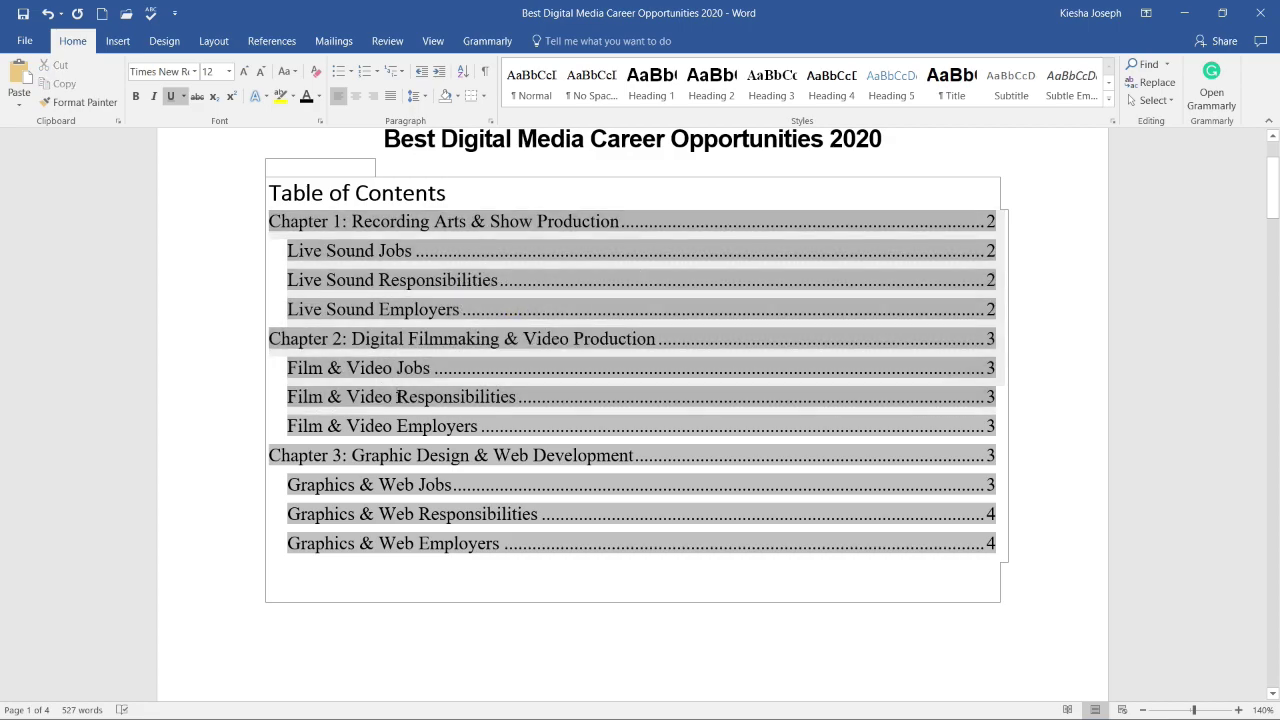
pyautogui.moveTo(272, 455); pyautogui.dragTo(646, 468)
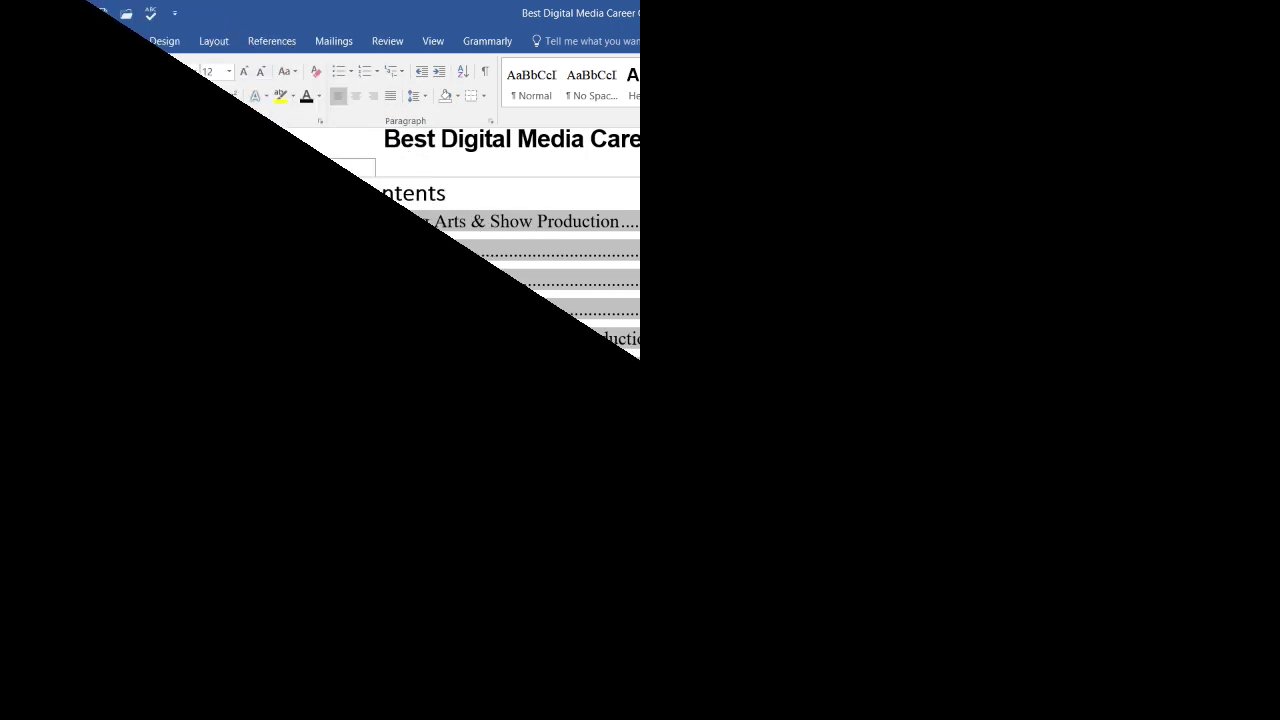
# - Replace the word "Production" with "Time" in the Chapter 1 heading on the second page and return to the document's start
pyautogui.scroll(-10, 808, 495)
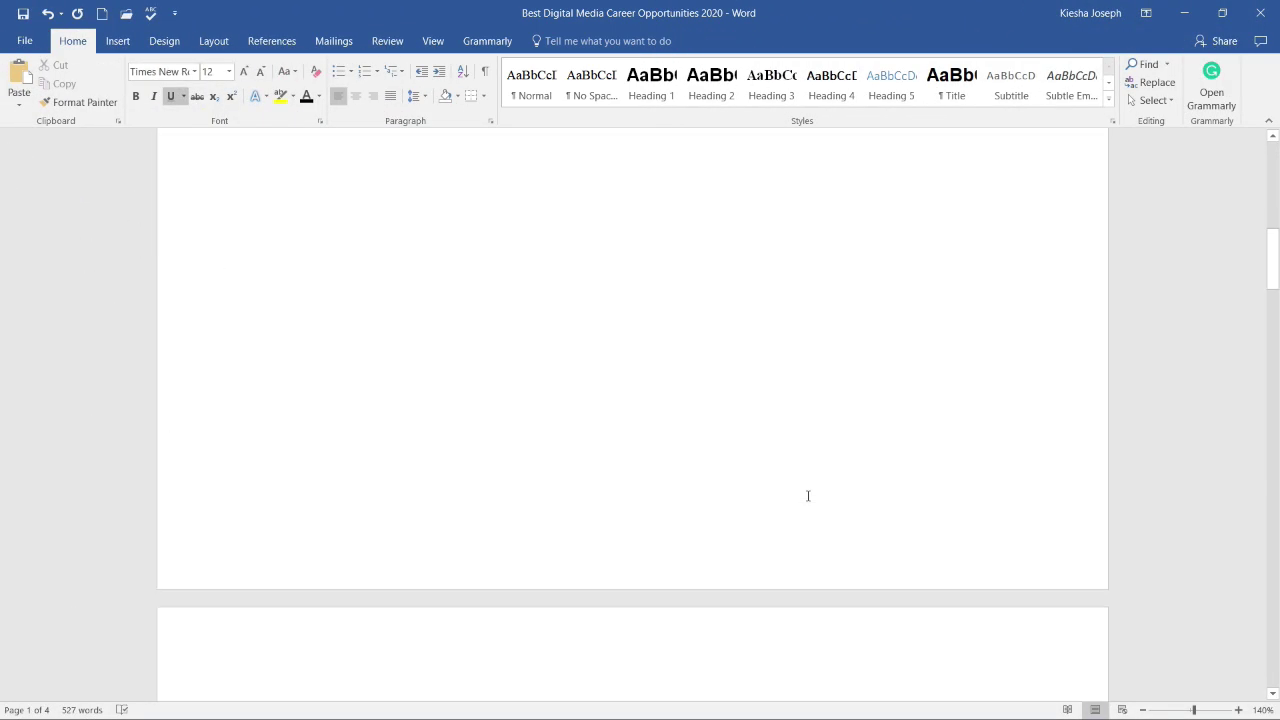
pyautogui.scroll(-15, 808, 495)
pyautogui.scroll(4, 808, 495)
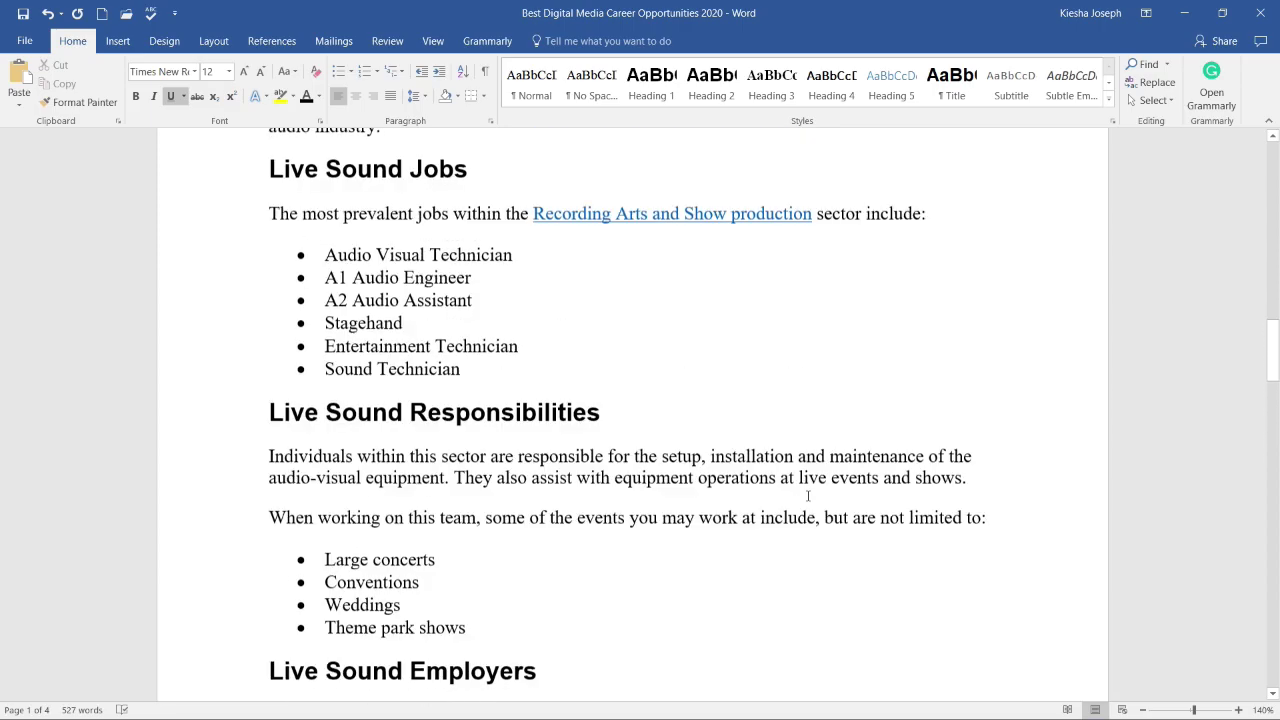
pyautogui.scroll(7, 808, 495)
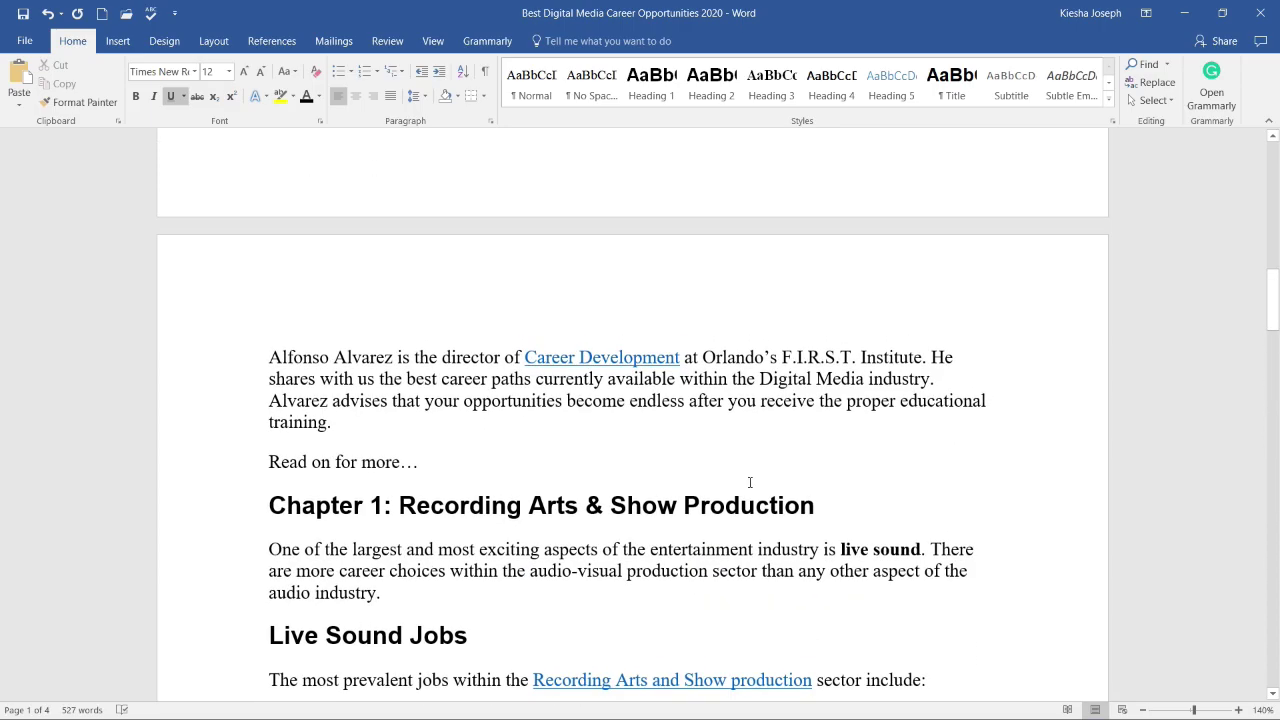
pyautogui.doubleClick(460, 506)
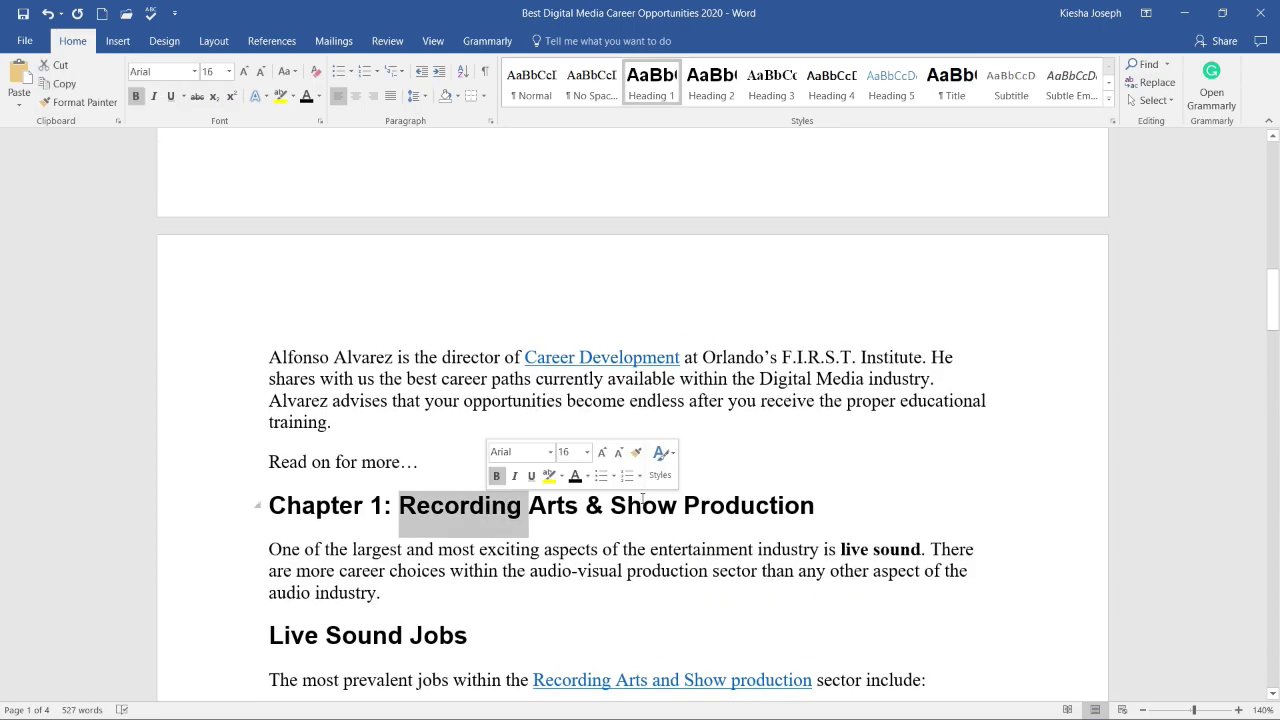
pyautogui.click(846, 508)
pyautogui.hotkey('ctrl', 'BackSpace')
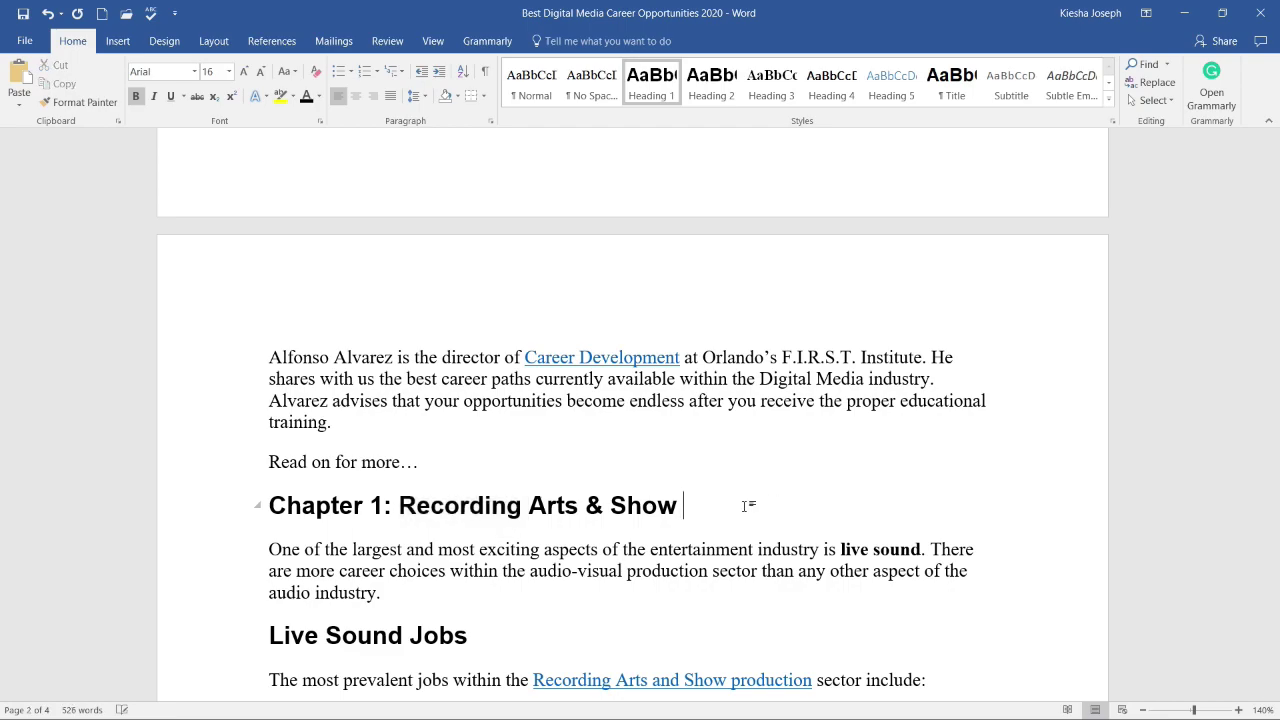
pyautogui.write('Time')
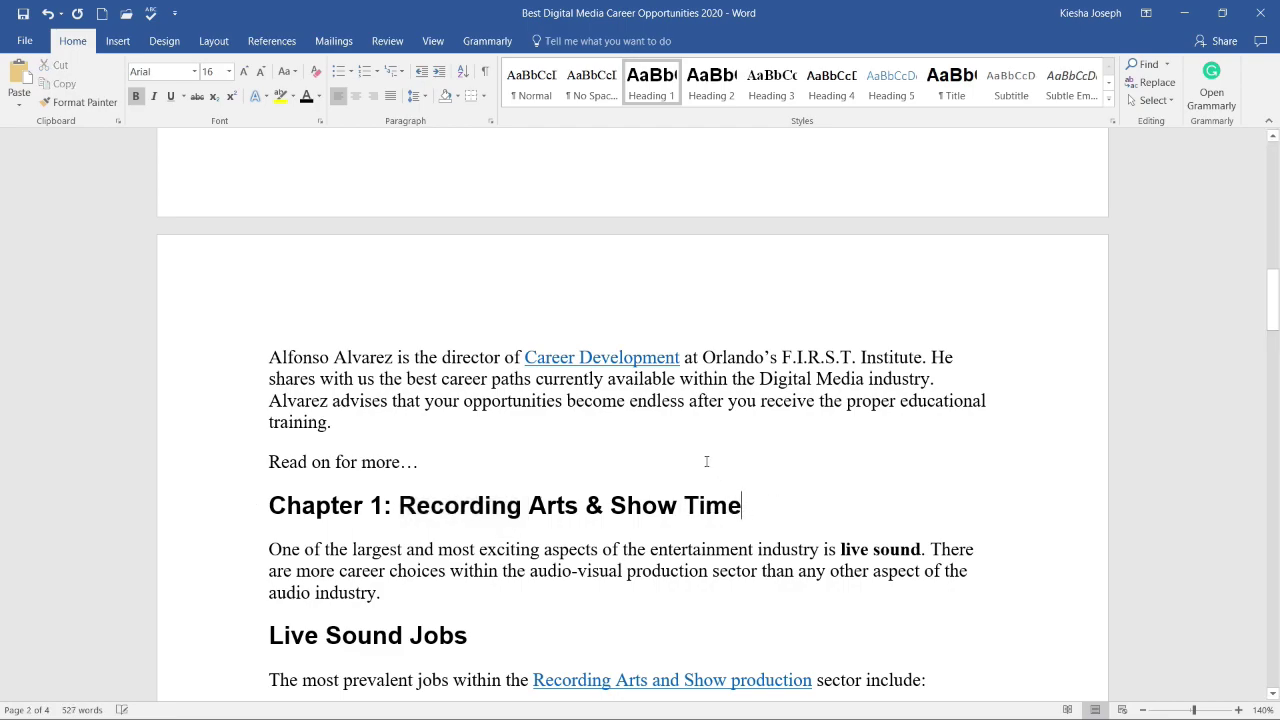
pyautogui.hotkey('ctrl', 'Home')
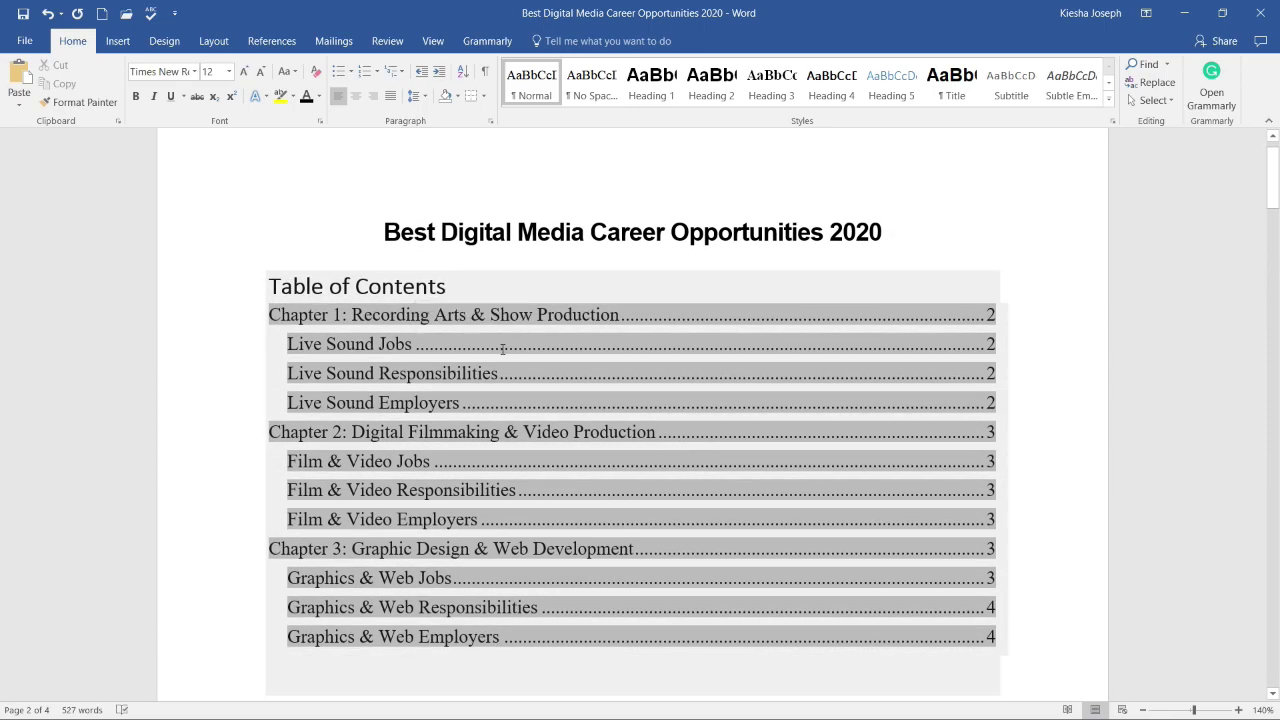
pyautogui.click(502, 347)
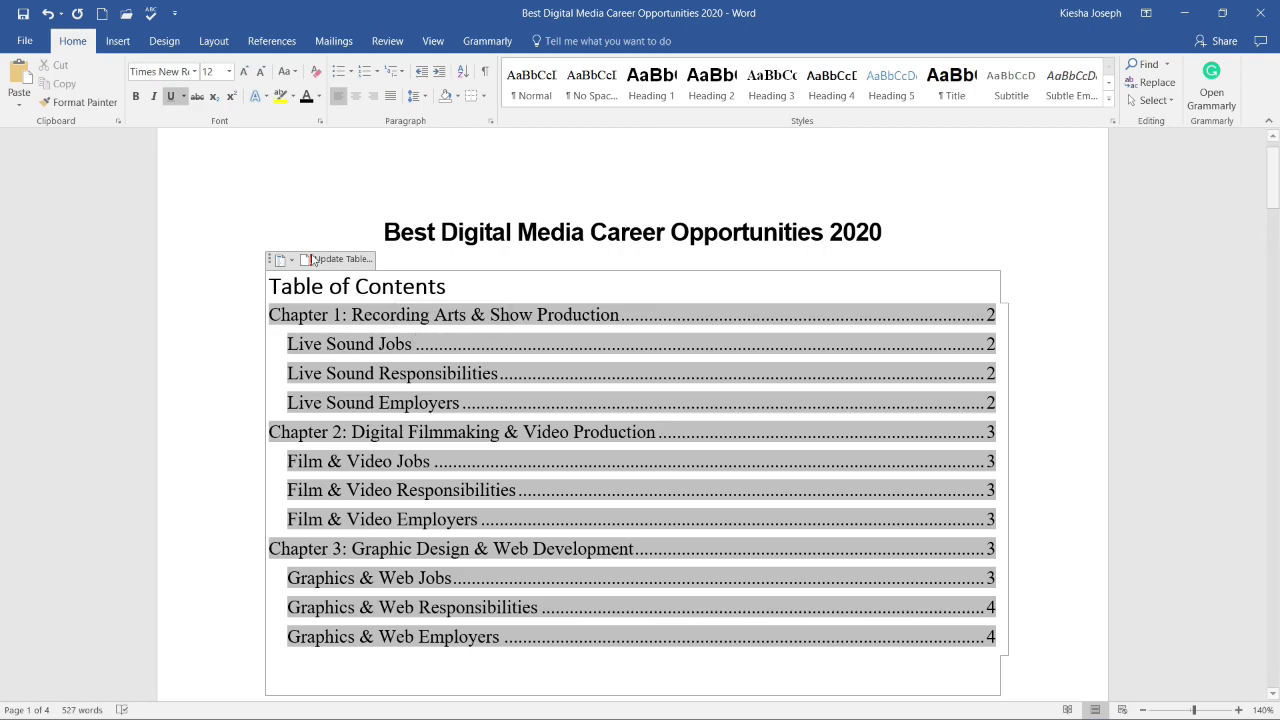
pyautogui.rightClick(543, 401)
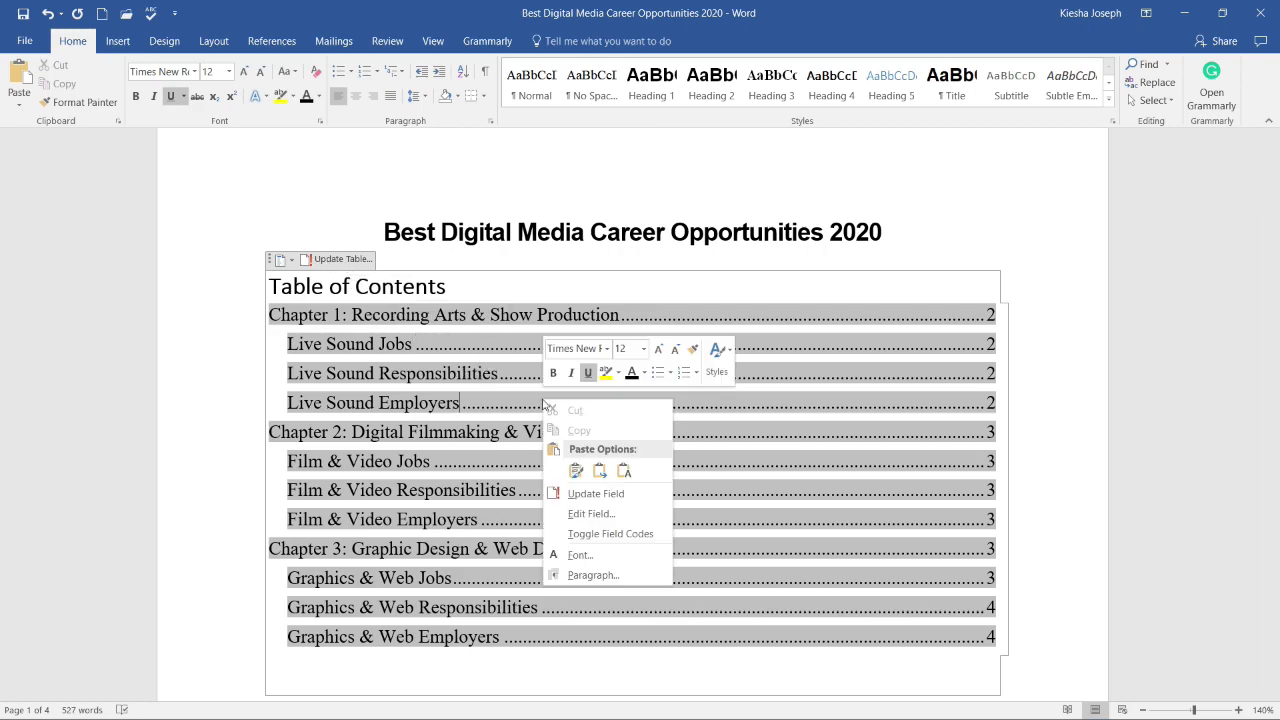
pyautogui.click(596, 494)
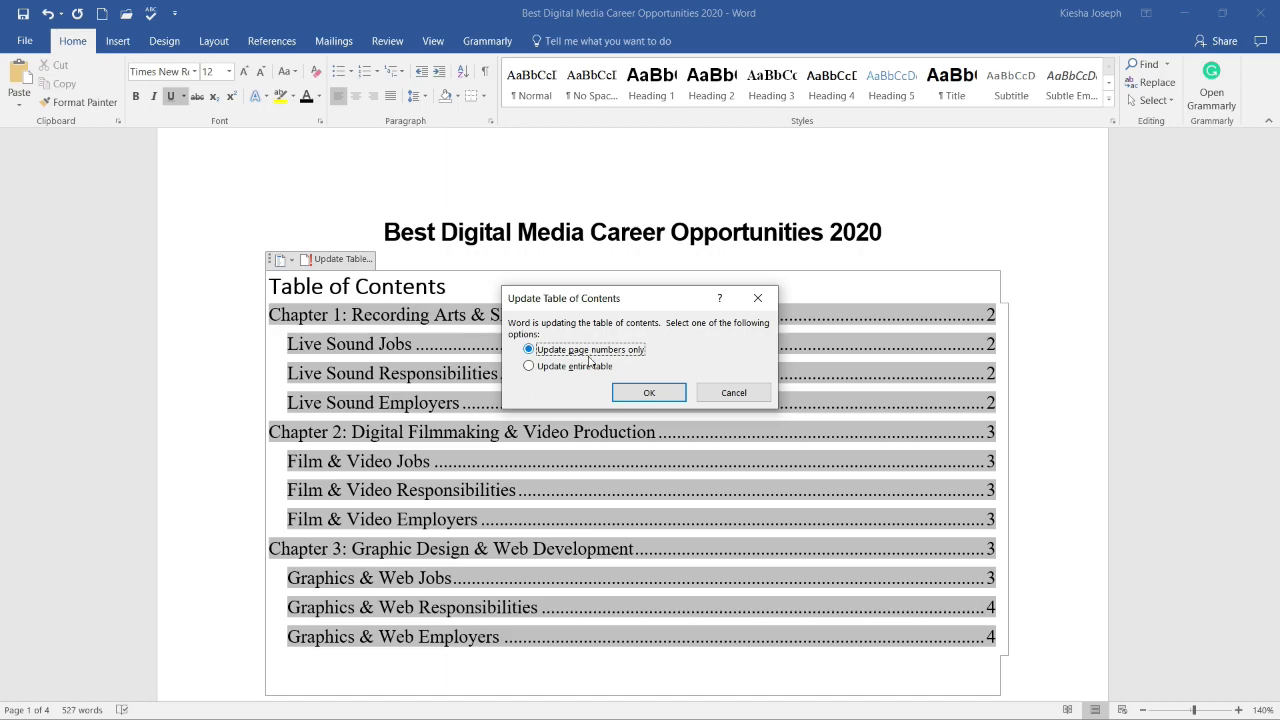
pyautogui.click(733, 393)
# - Update the entire table of contents, including heading text as well as page numbers
pyautogui.click(361, 260)
pyautogui.click(530, 367)
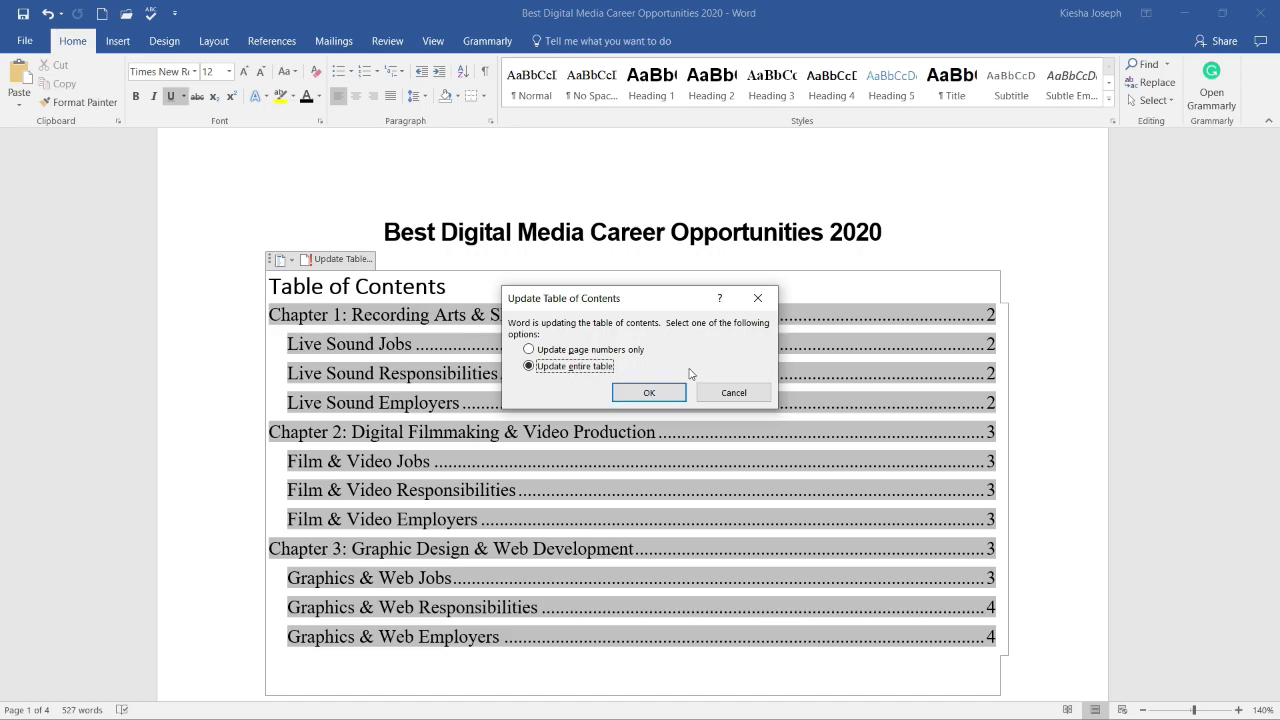
pyautogui.click(648, 394)
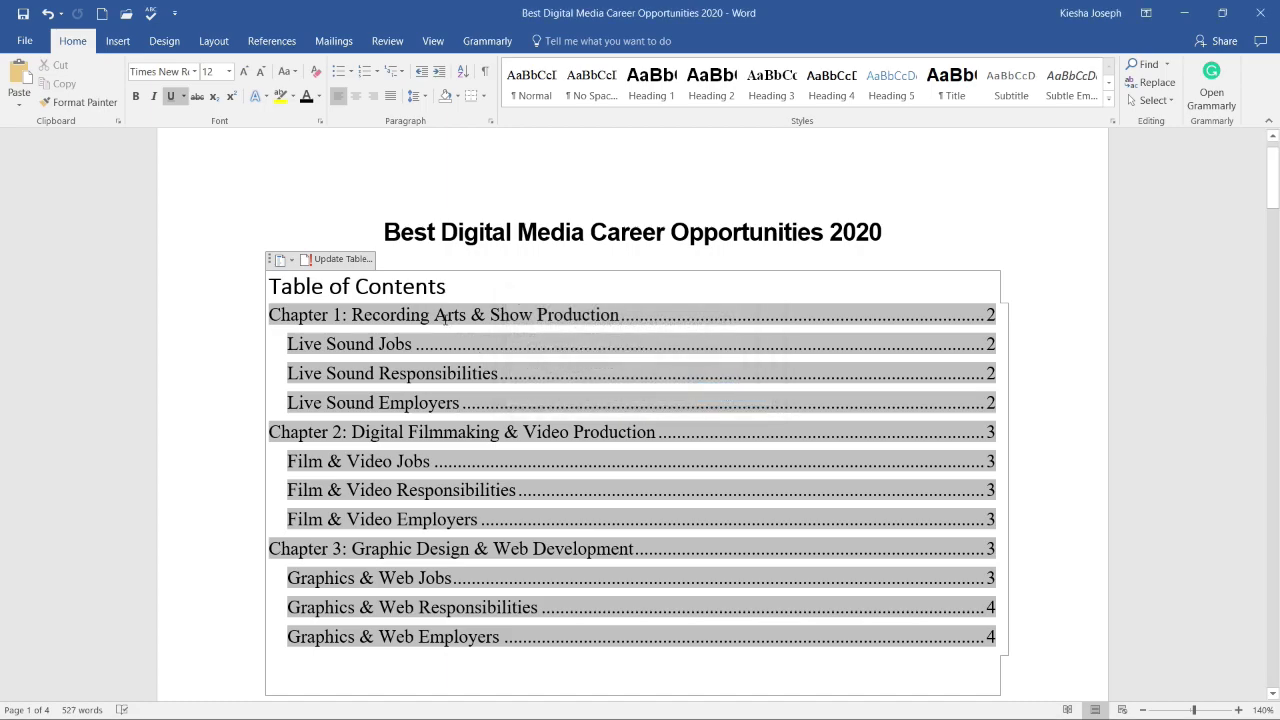
# - Refresh the whole table of contents so its Chapter 1 entry picks up the edited heading text
pyautogui.moveTo(351, 315); pyautogui.dragTo(619, 315)
pyautogui.click(590, 315)
pyautogui.click(327, 262)
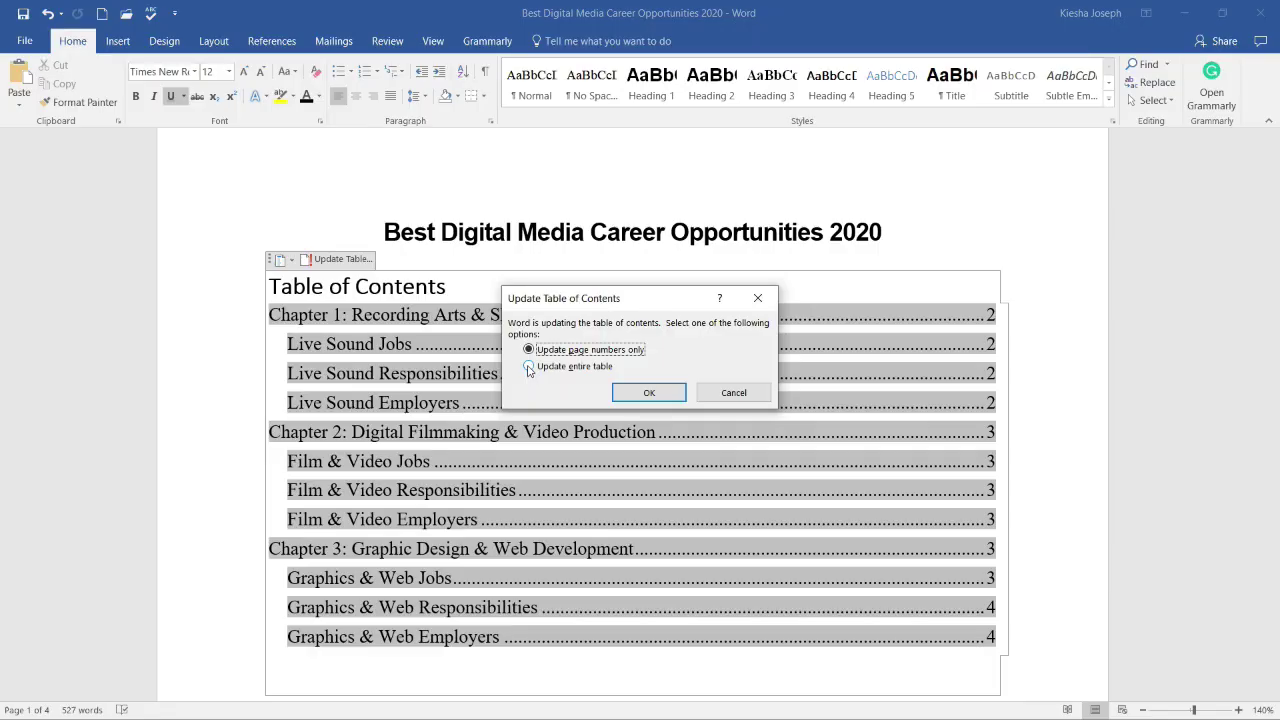
pyautogui.click(529, 367)
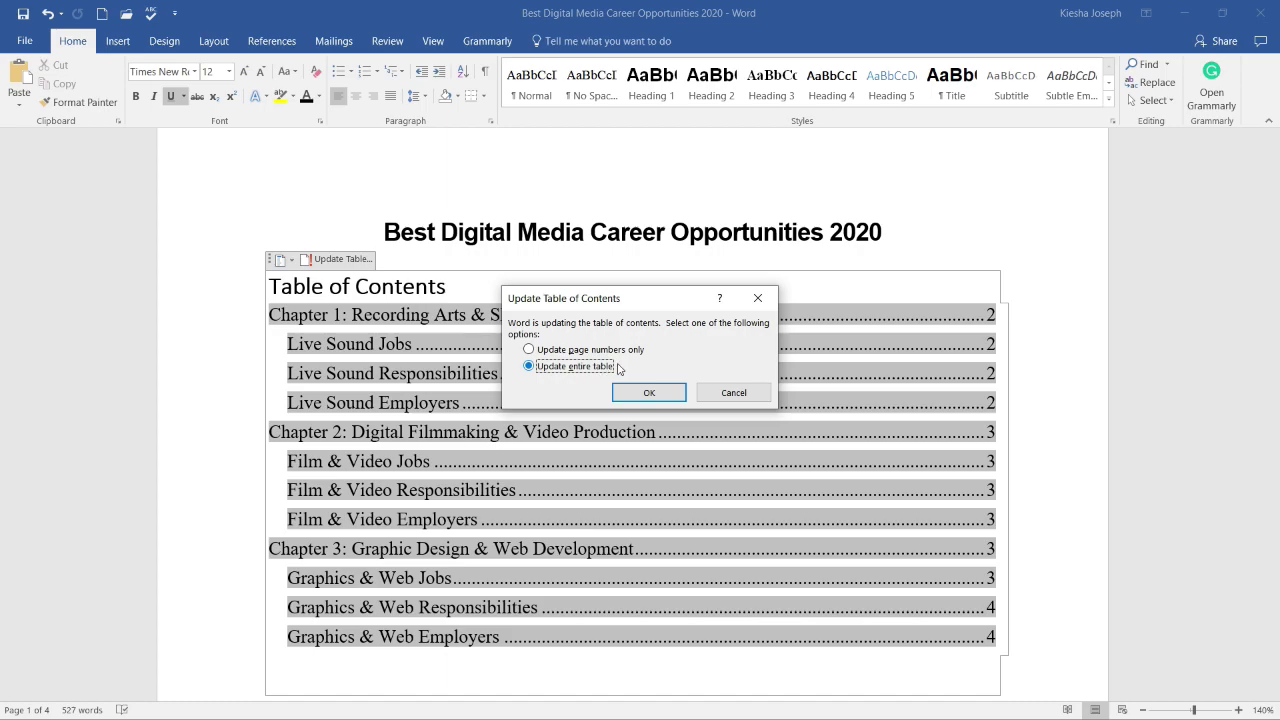
pyautogui.click(649, 392)
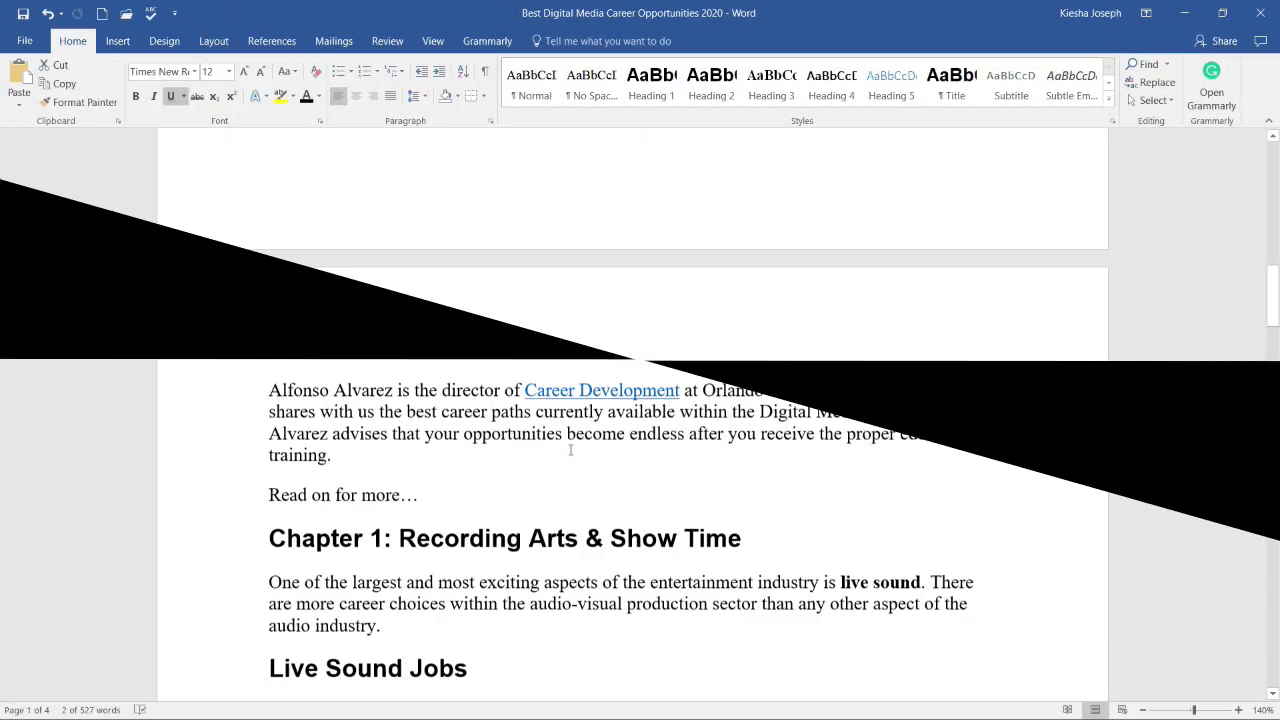
# - Insert page breaks directly before the Chapter 2 and Chapter 3 headings so each chapter starts on a new page
pyautogui.scroll(-9, 570, 450)
pyautogui.scroll(-12, 570, 450)
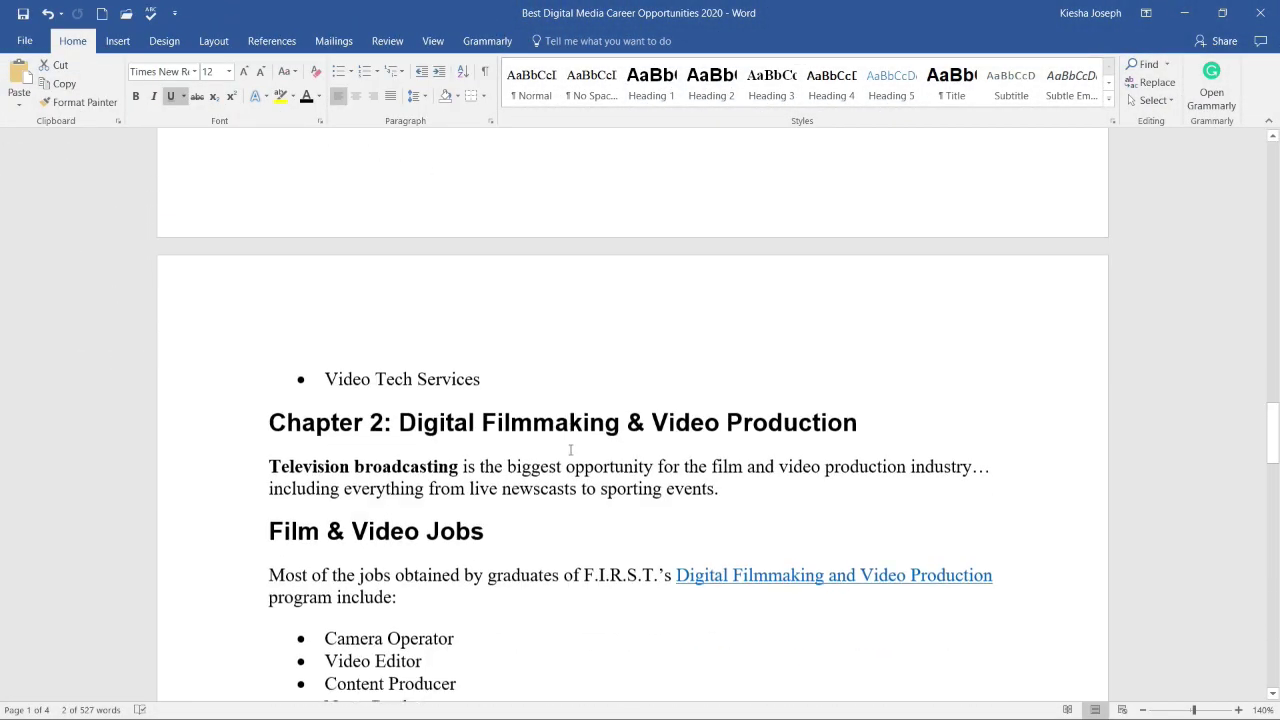
pyautogui.scroll(-6, 570, 450)
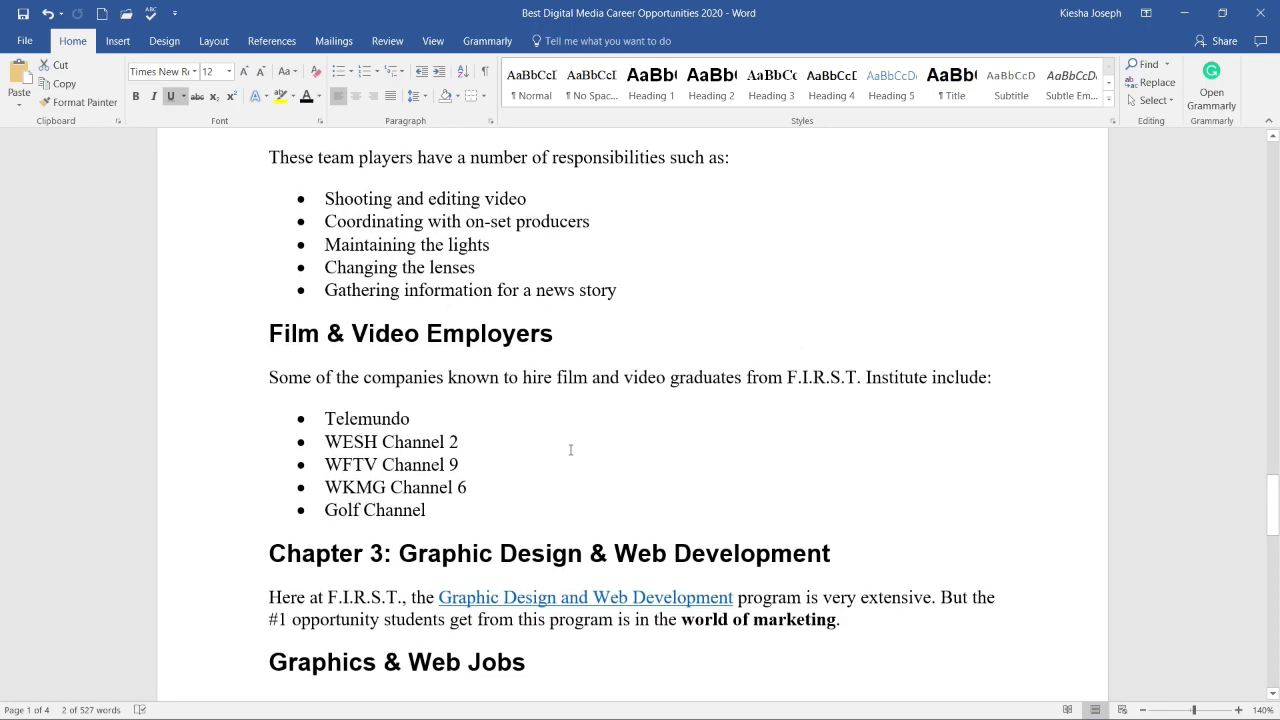
pyautogui.scroll(-6, 570, 450)
pyautogui.scroll(-1, 569, 449)
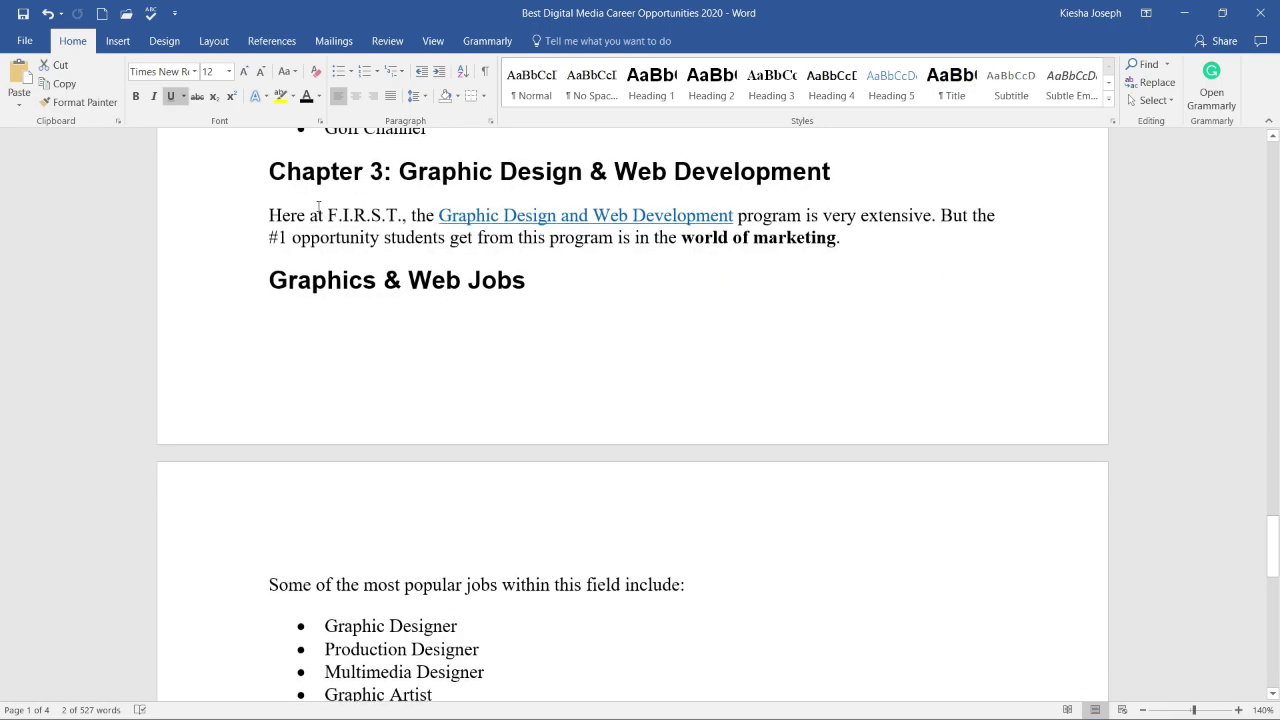
pyautogui.click(270, 168)
pyautogui.scroll(1, 231, 177)
pyautogui.scroll(15, 231, 177)
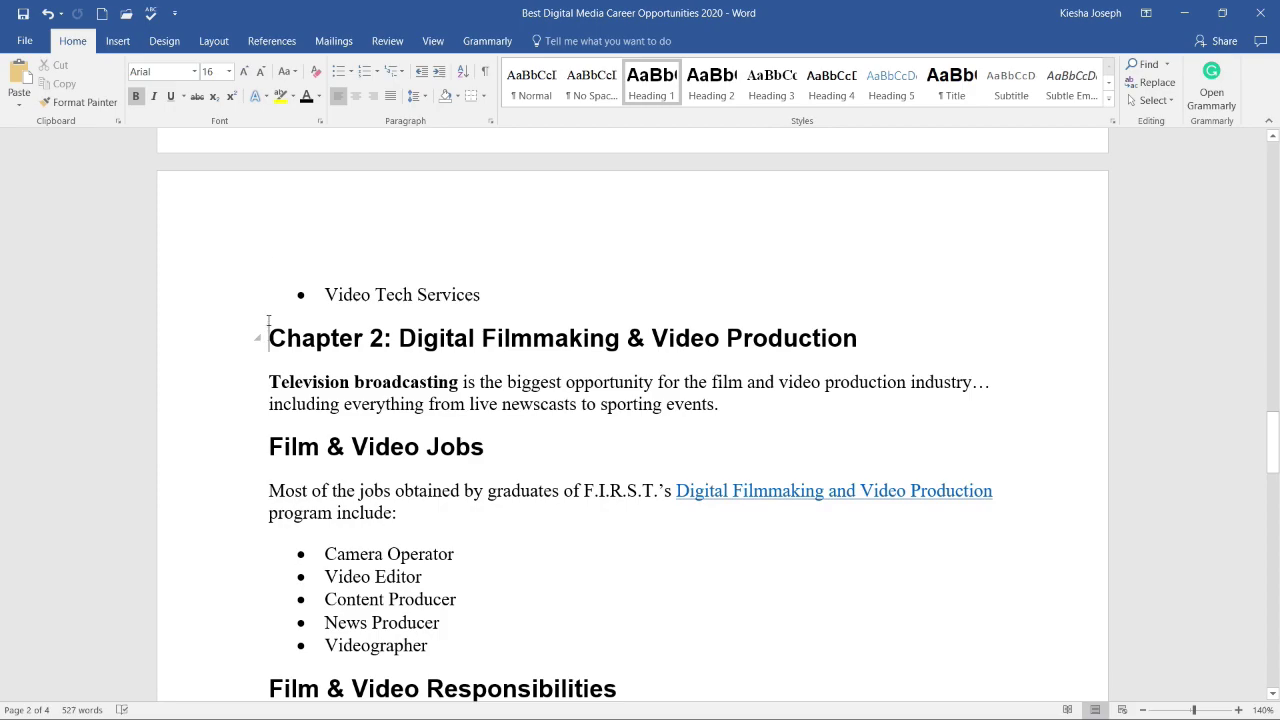
pyautogui.click(122, 44)
pyautogui.click(88, 96)
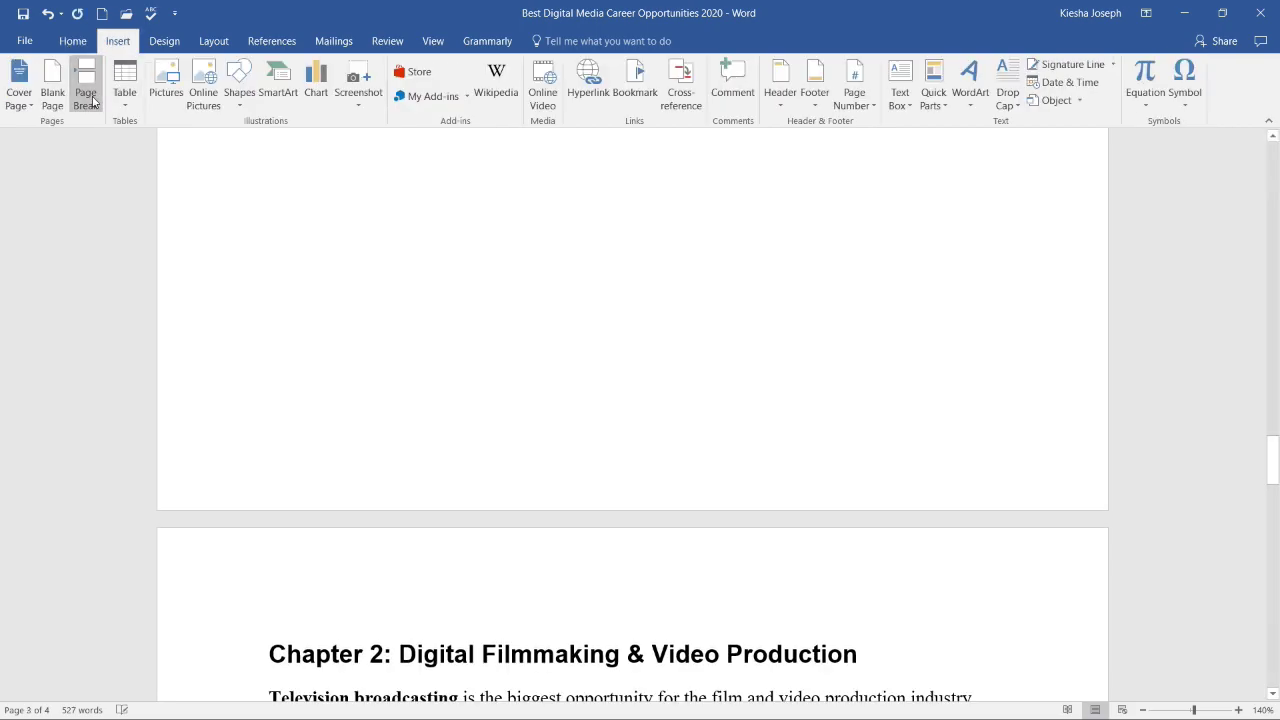
pyautogui.scroll(-10, 474, 494)
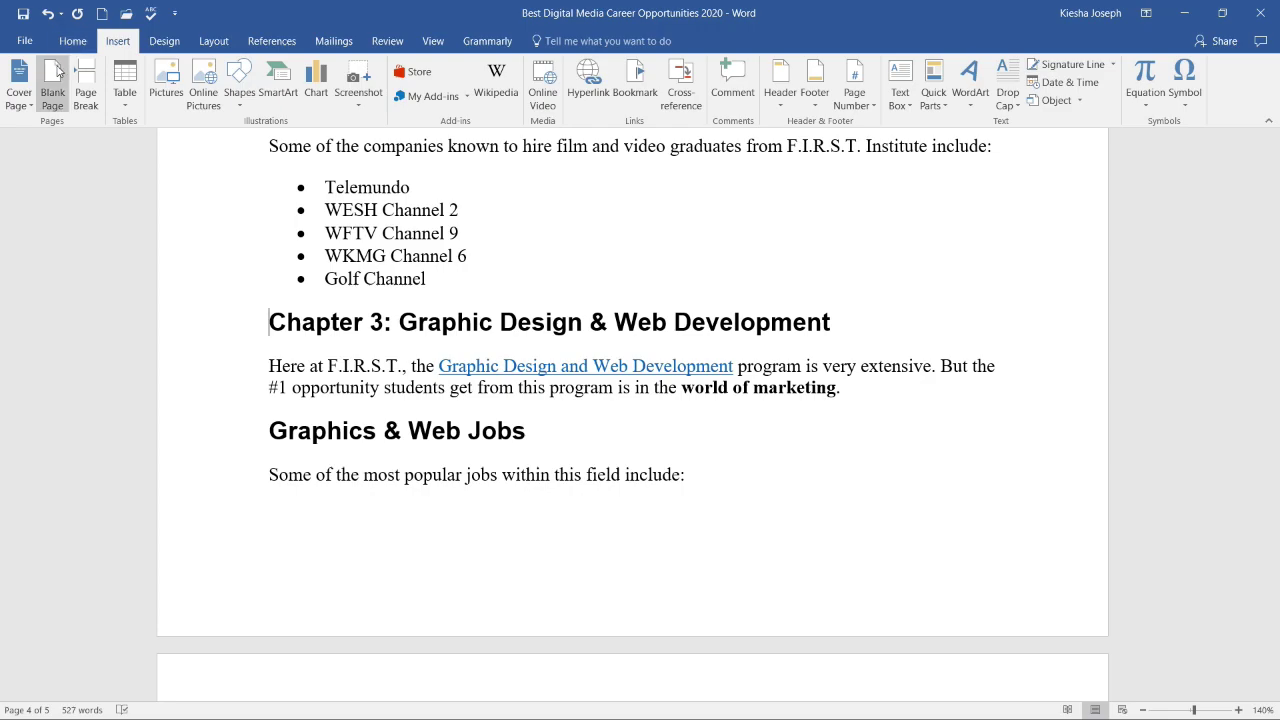
pyautogui.click(84, 92)
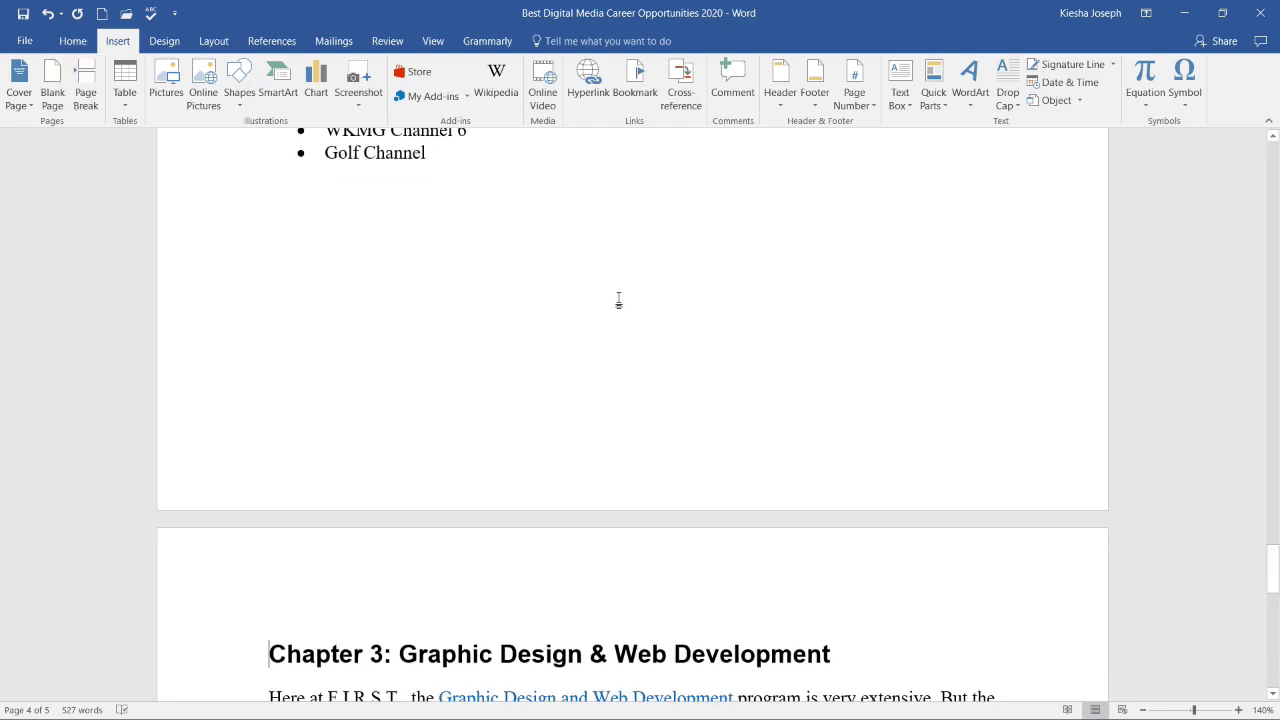
# - Return to the table of contents on the first page and update its page numbers only
pyautogui.scroll(20, 620, 297)
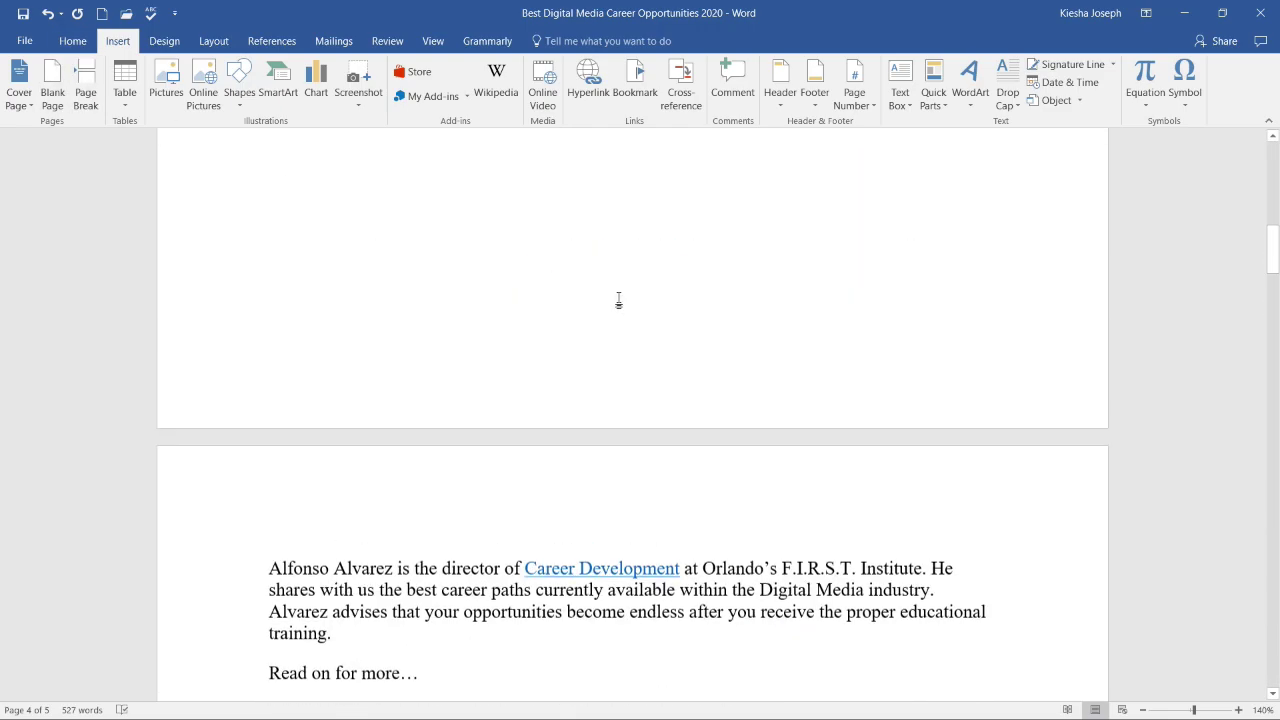
pyautogui.scroll(1, 620, 297)
pyautogui.scroll(-2, 620, 297)
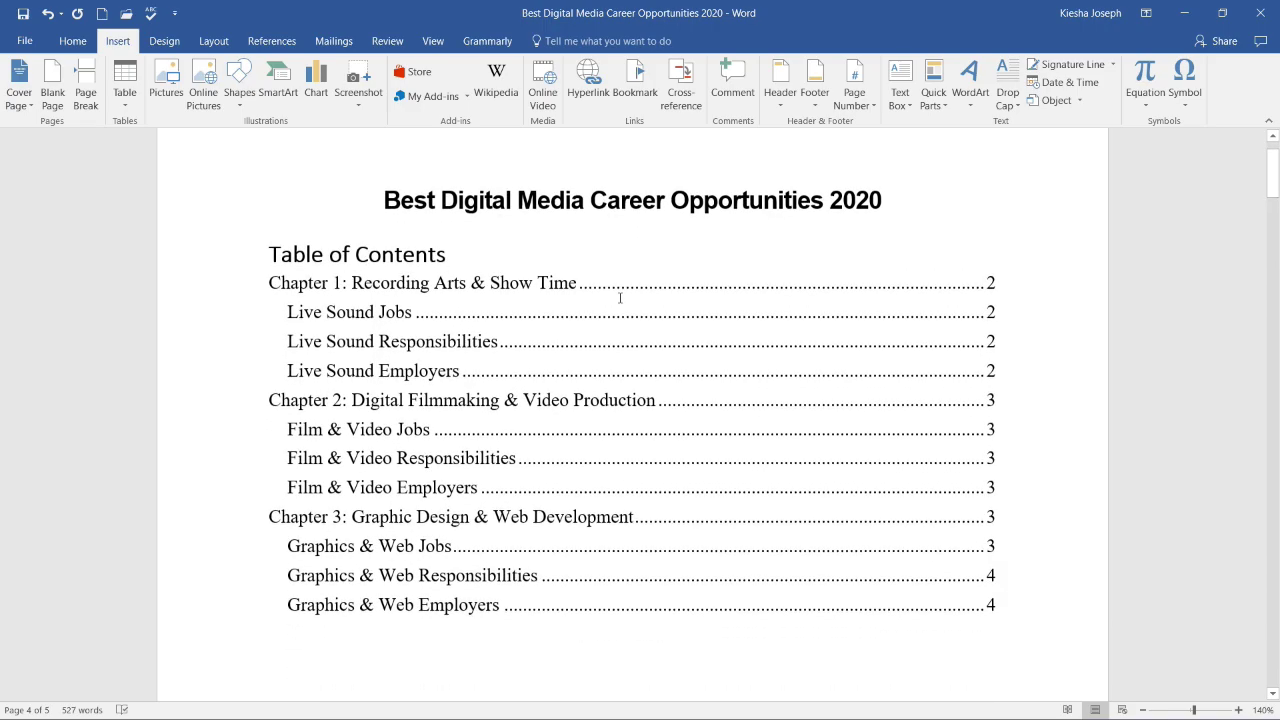
pyautogui.click(428, 347)
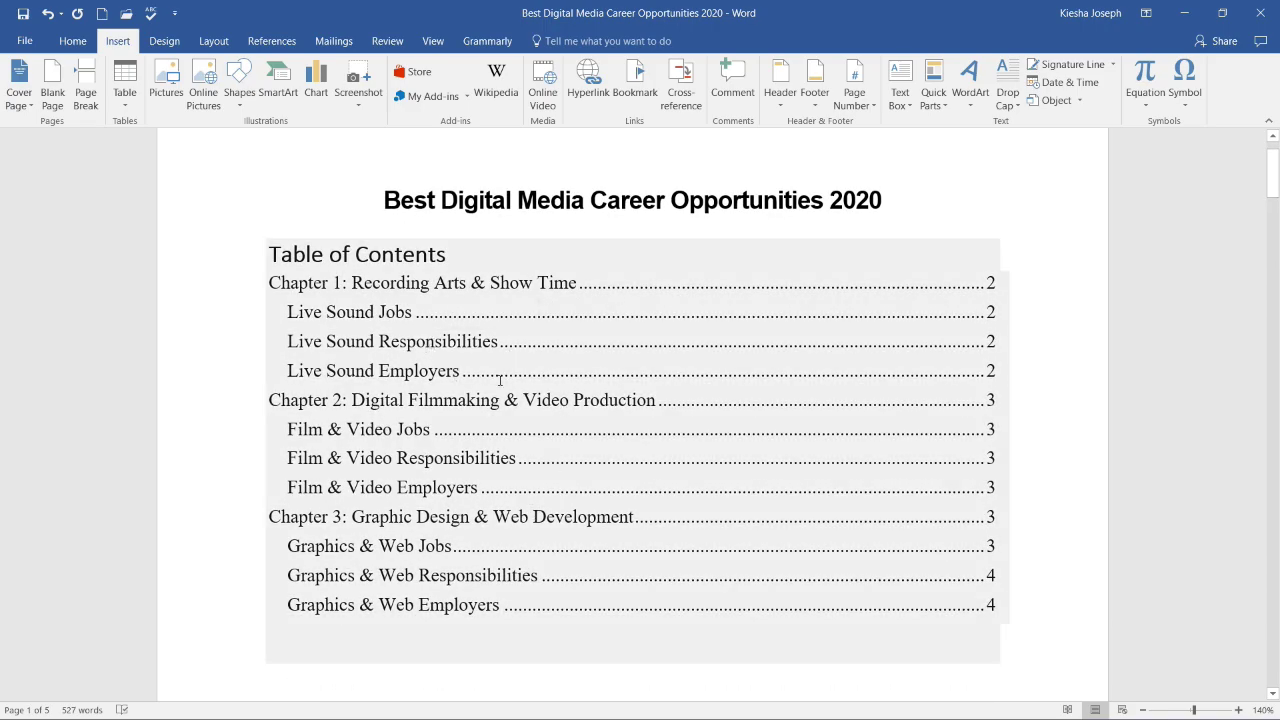
pyautogui.click(370, 262)
pyautogui.click(327, 229)
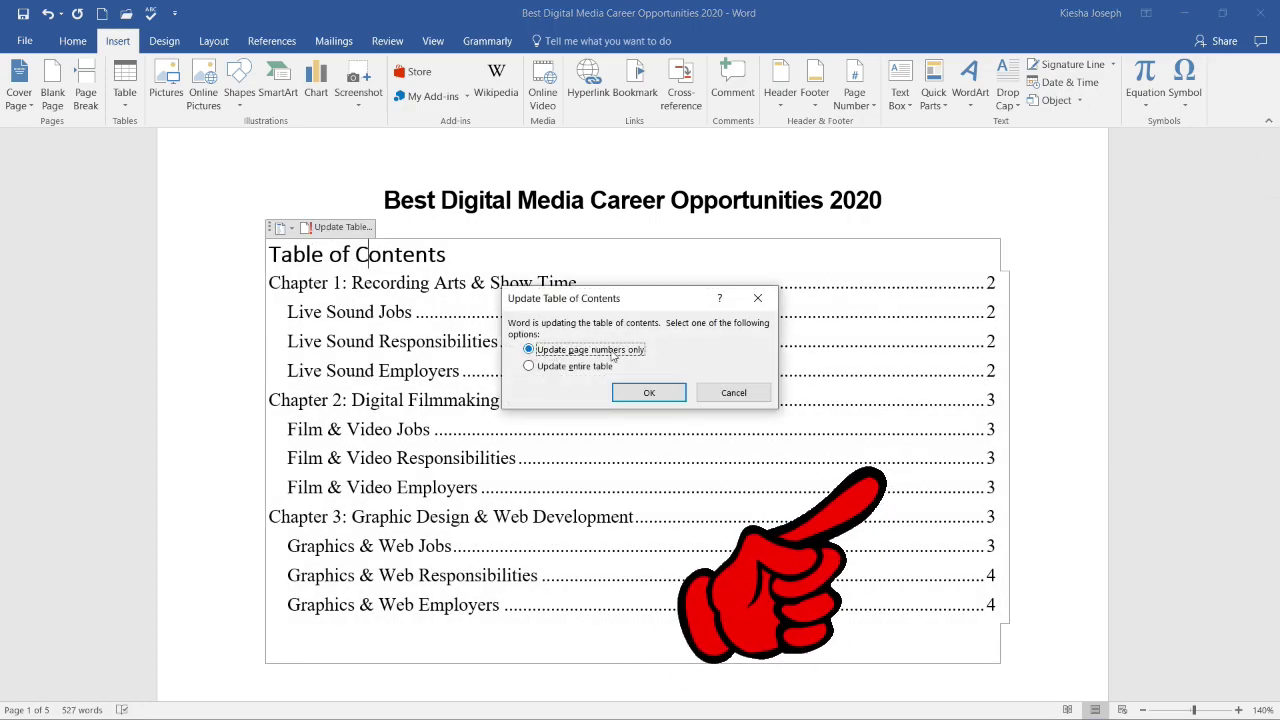
pyautogui.click(633, 392)
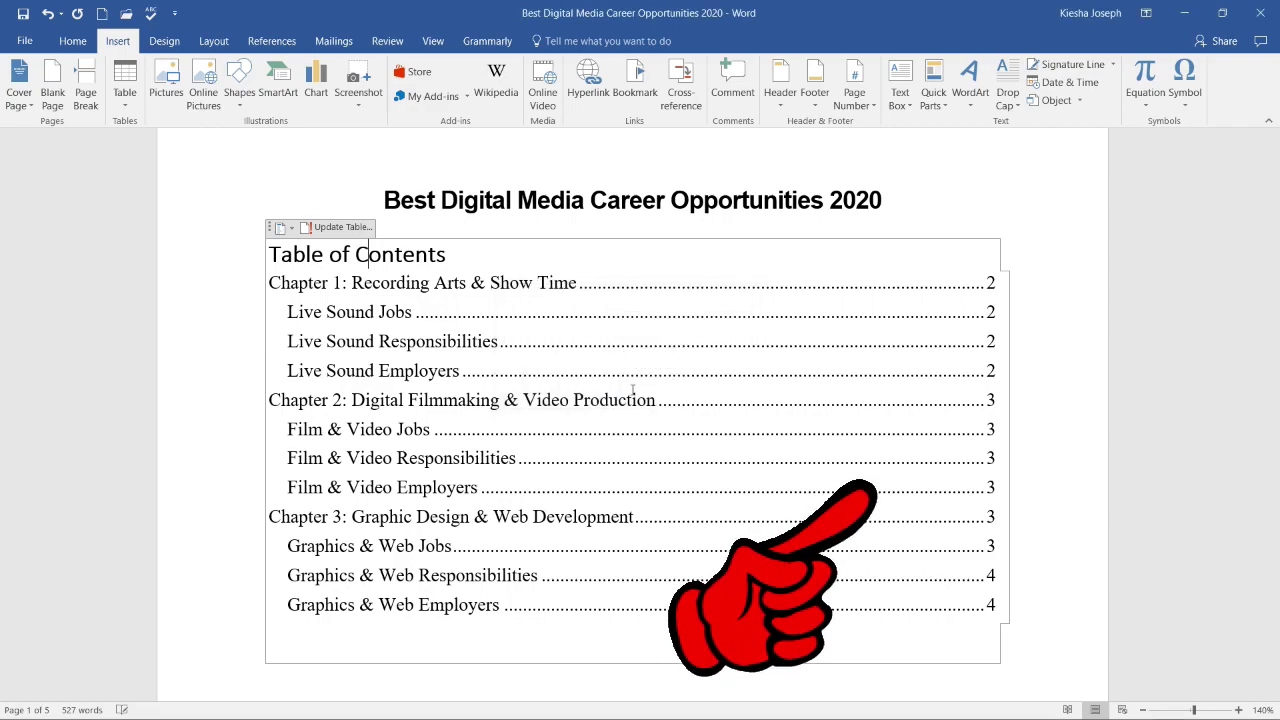